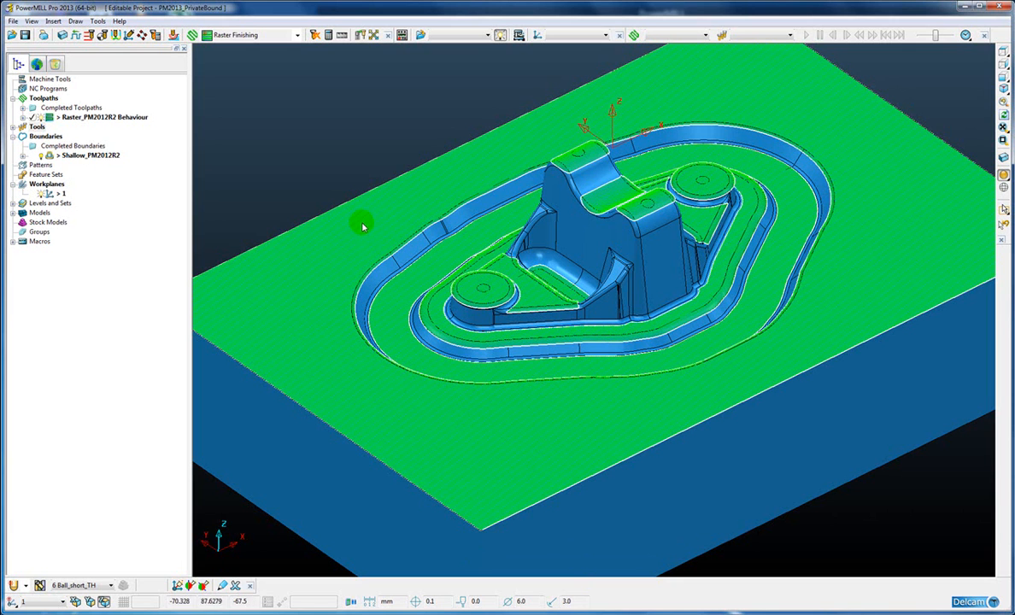
Examine the parameters of the Shallow_PM2012R2 boundary, including its tolerance, thickness and slope angle
shift+middle_drag(487, 301, 528, 296)
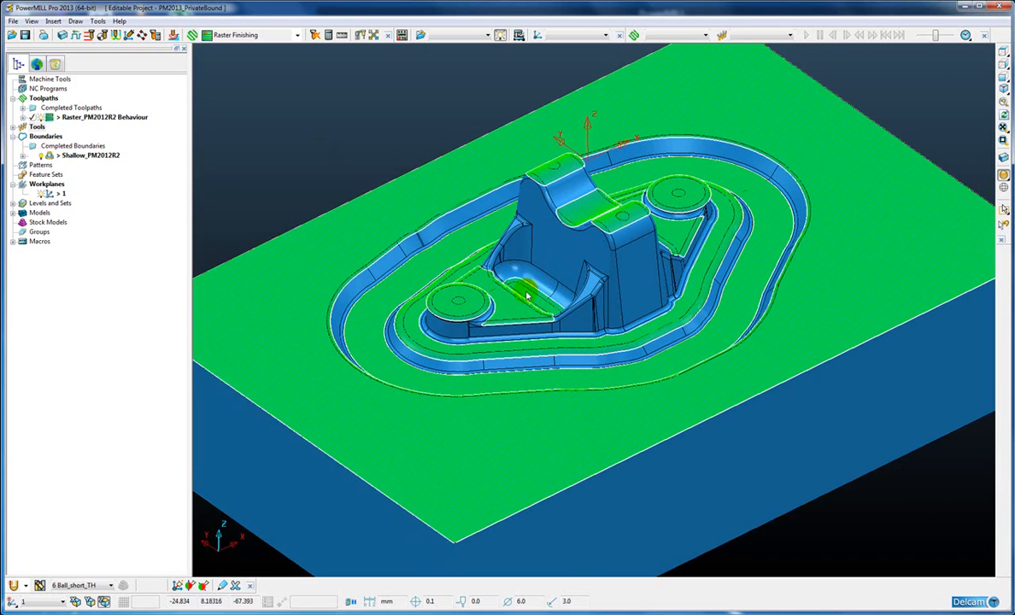
click(23, 155)
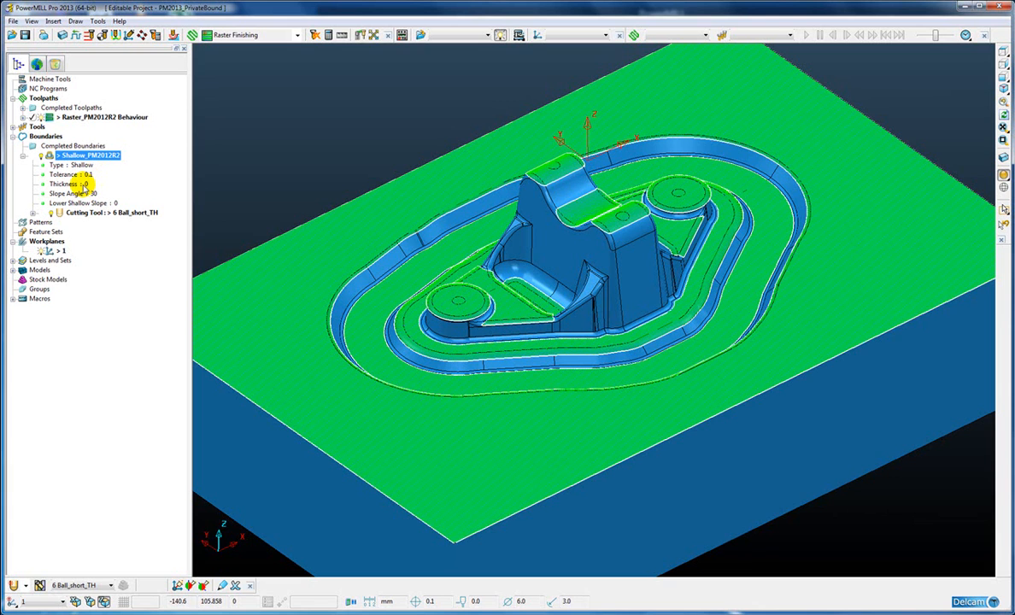
click(23, 156)
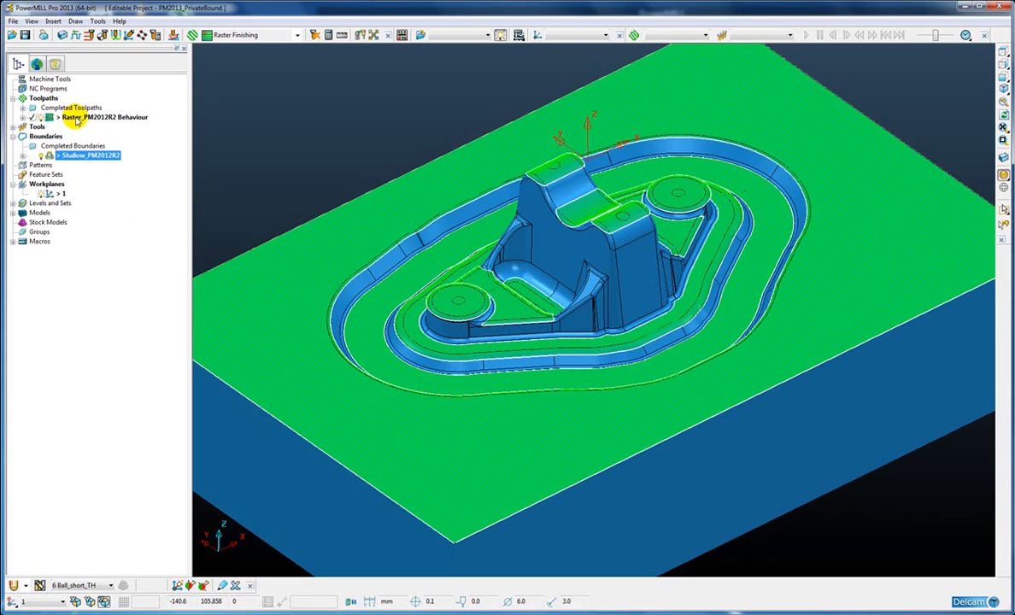
Review the limit boundary and raster finishing settings of the Raster_PM2012R2 Behaviour toolpath
right_click(77, 118)
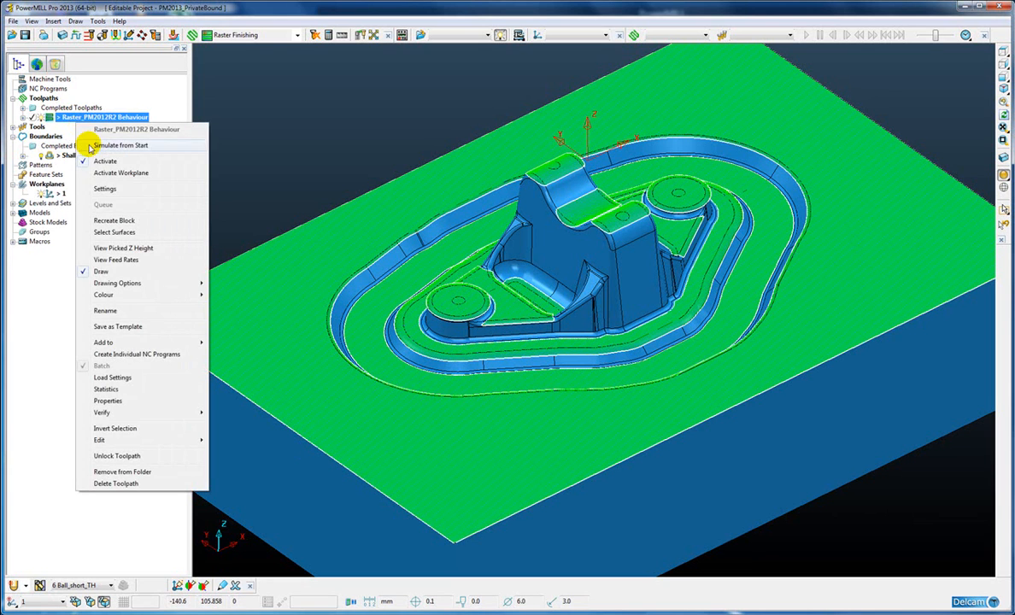
click(98, 189)
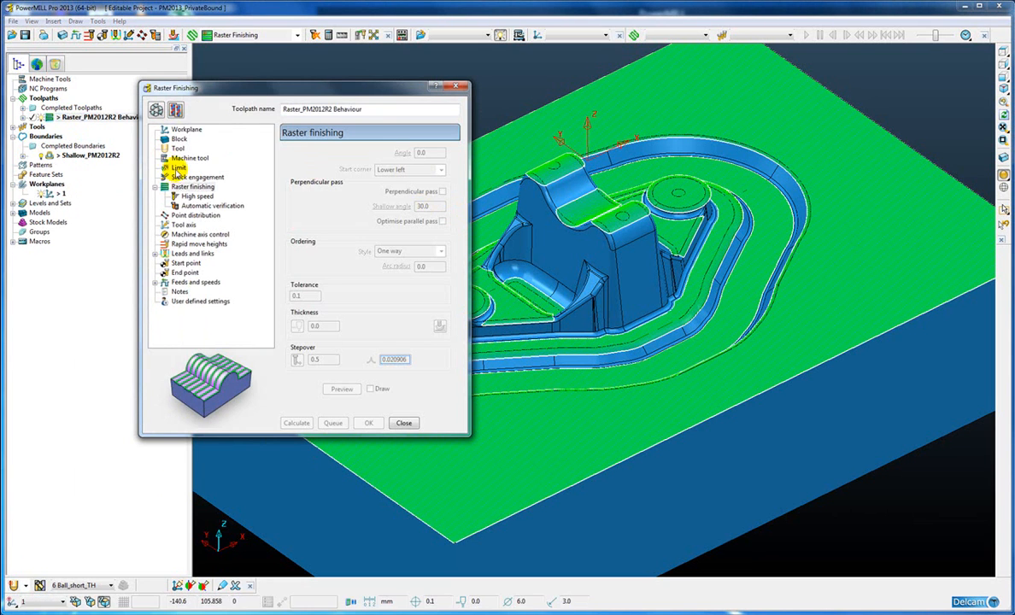
click(178, 167)
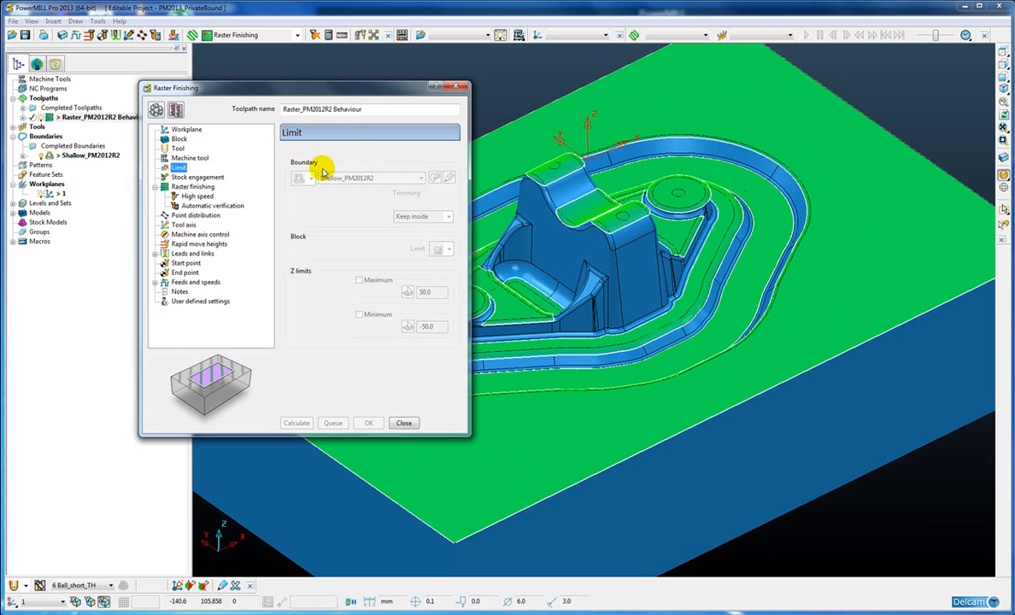
click(191, 186)
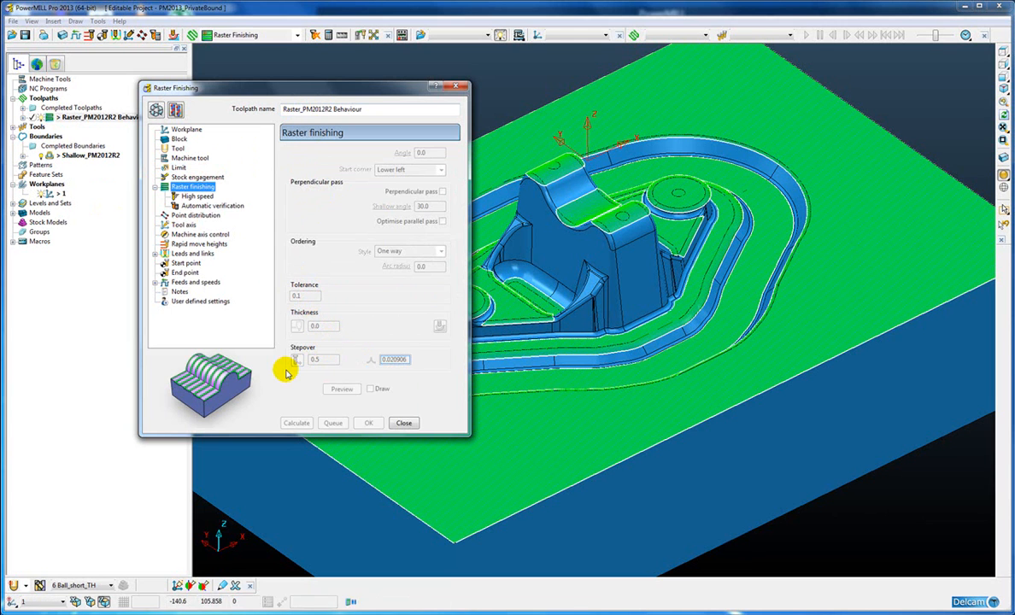
drag(342, 85, 281, 98)
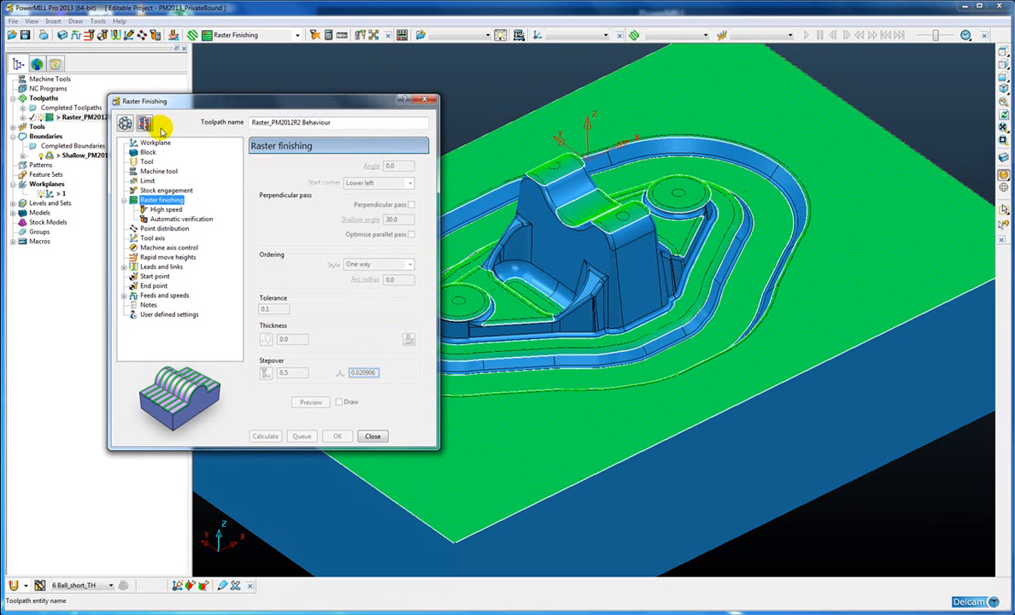
Make the Raster_PM2012R2 Behaviour toolpath editable, set its thickness to 1 and recalculate it
click(143, 125)
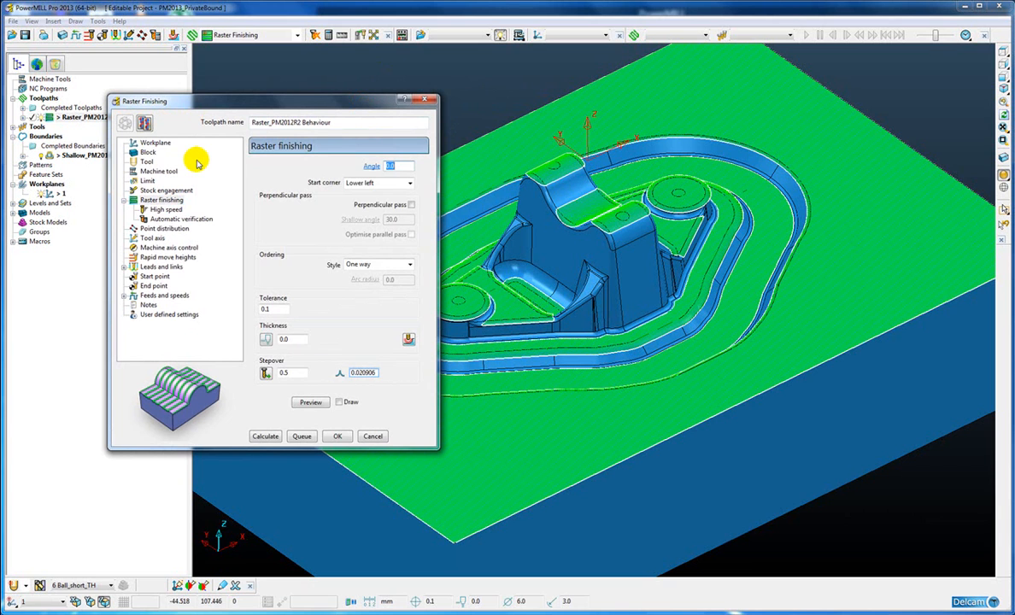
double_click(285, 340)
text(1)
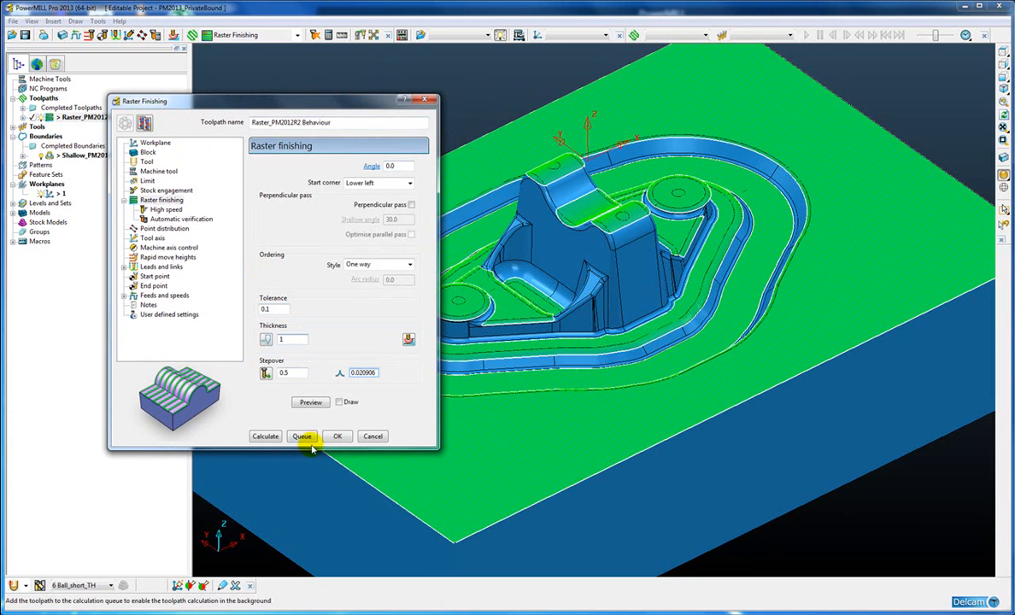
click(266, 437)
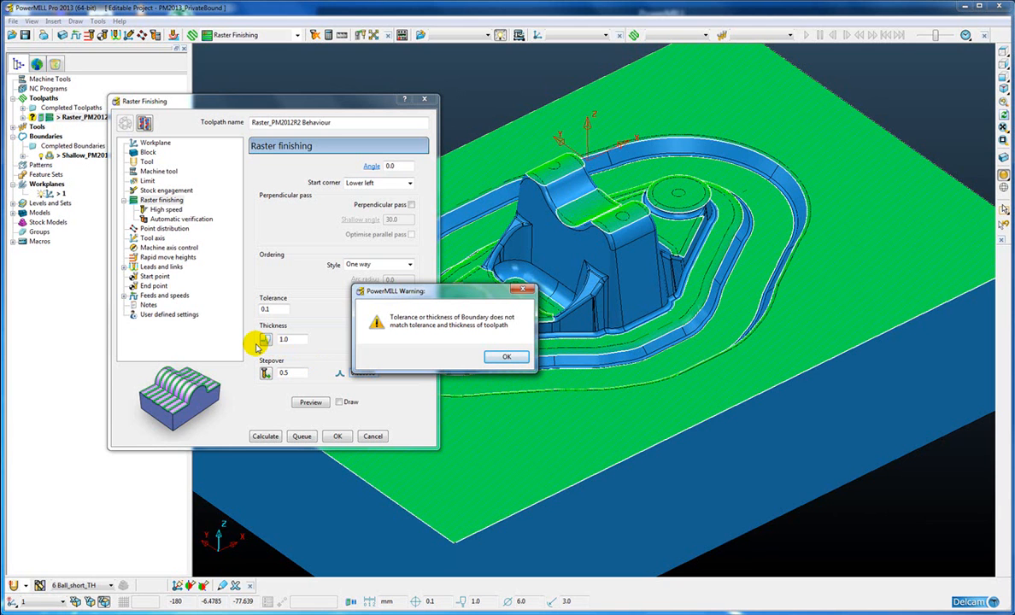
click(506, 357)
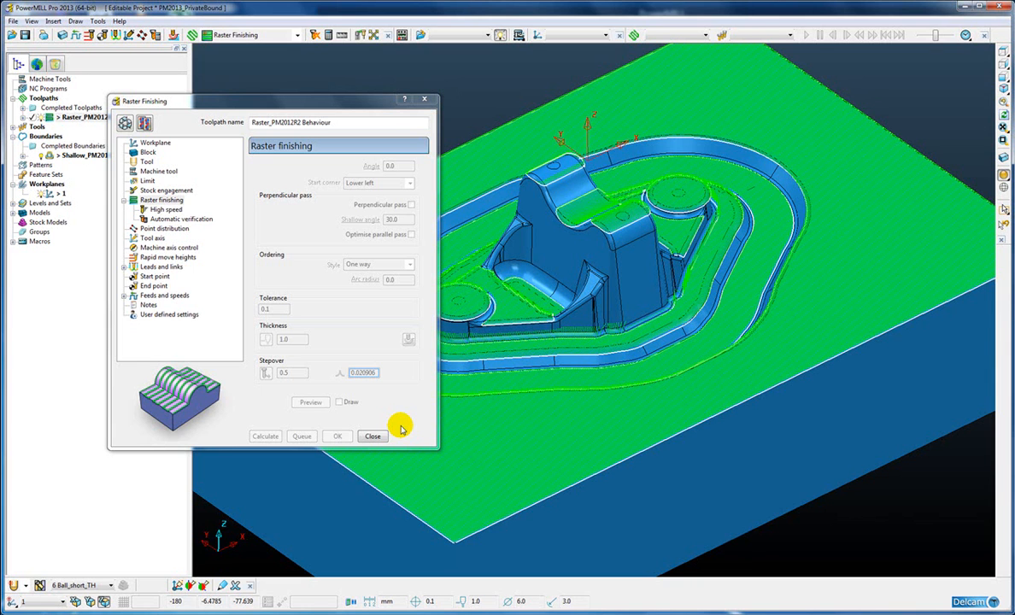
click(372, 436)
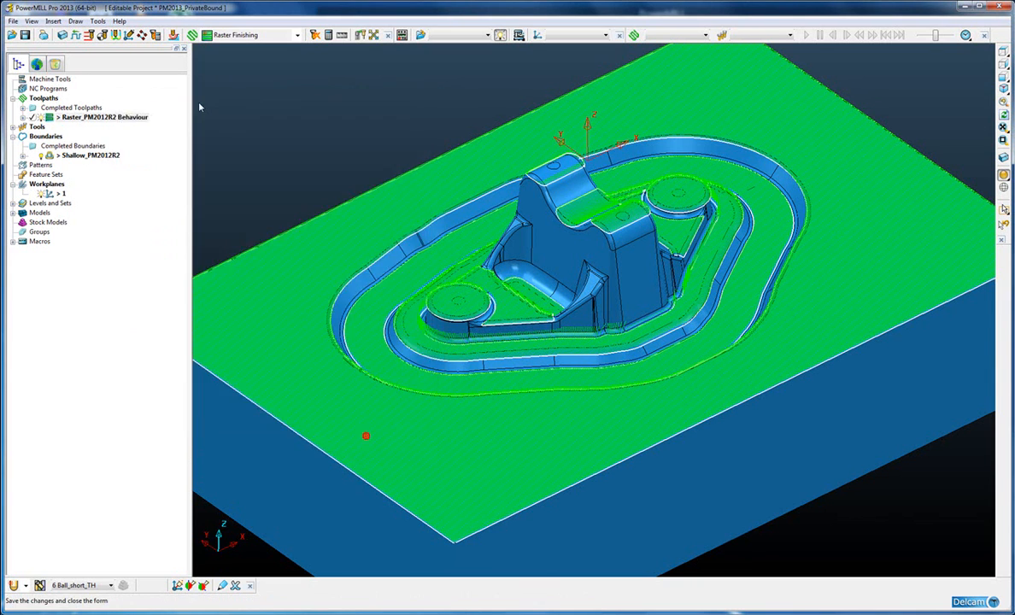
Create and calculate a shallow boundary with a 30.0 upper angle, 1.0 thickness and tool 6 Ball_short_TH, allowing it to be private
right_click(53, 138)
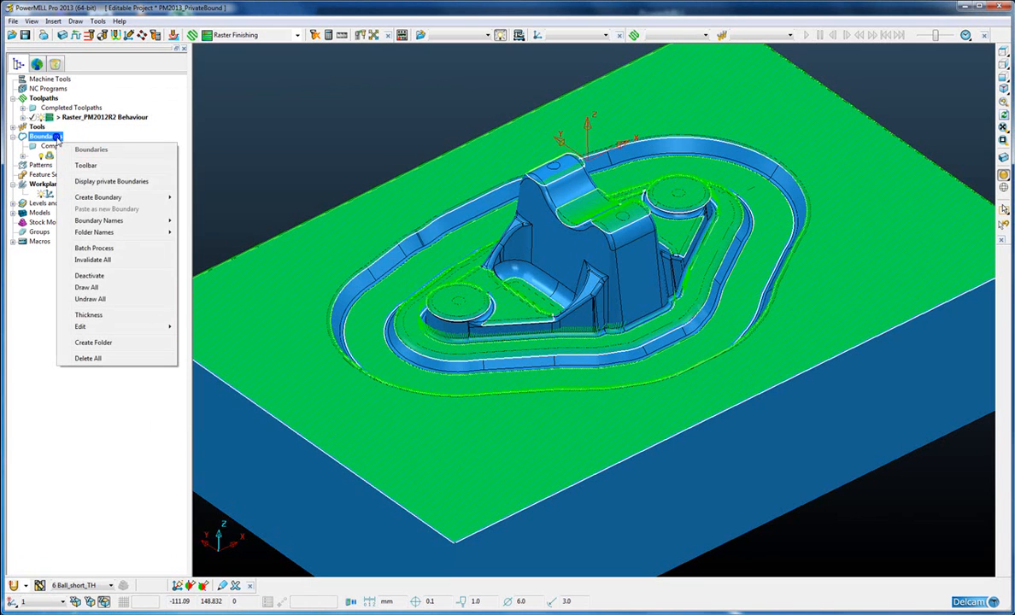
mouse_move(108, 202)
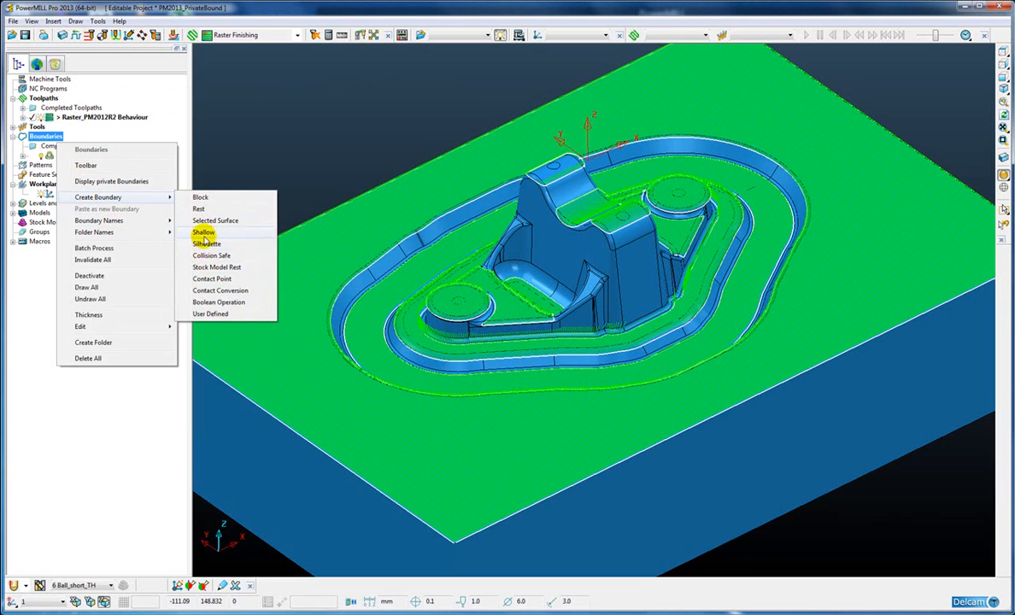
click(204, 233)
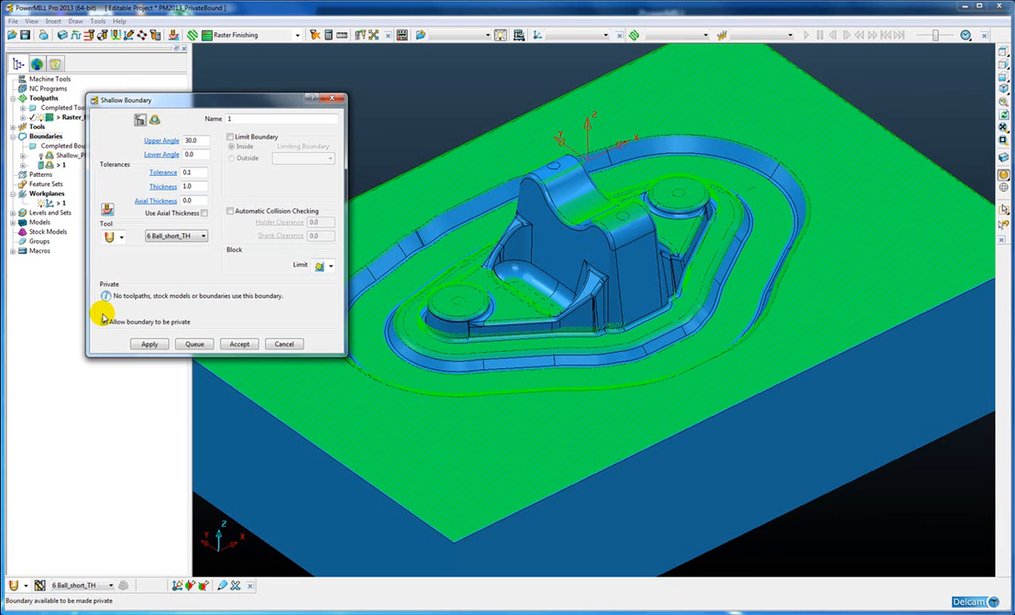
click(150, 345)
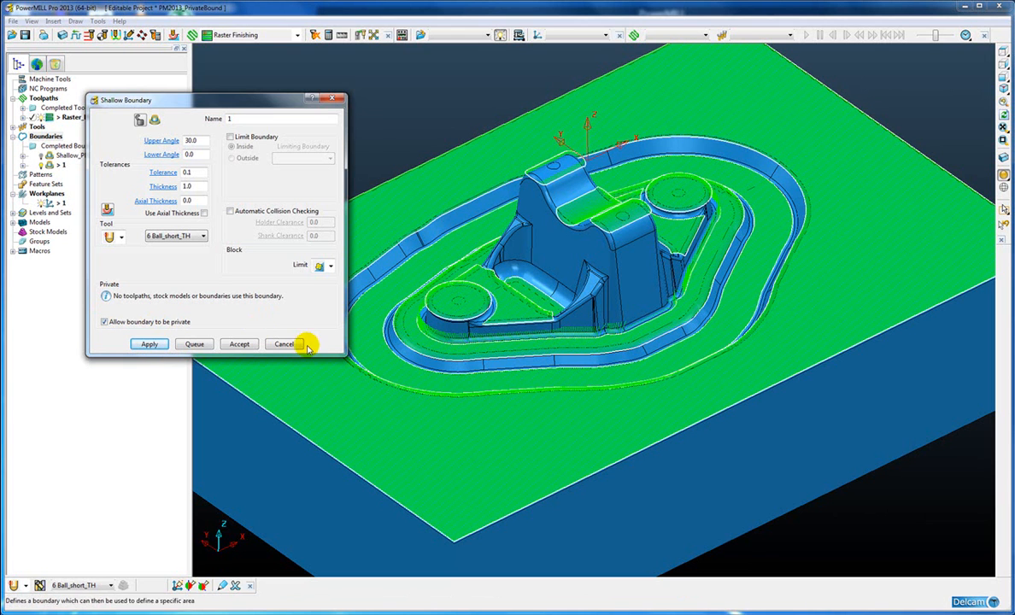
click(241, 344)
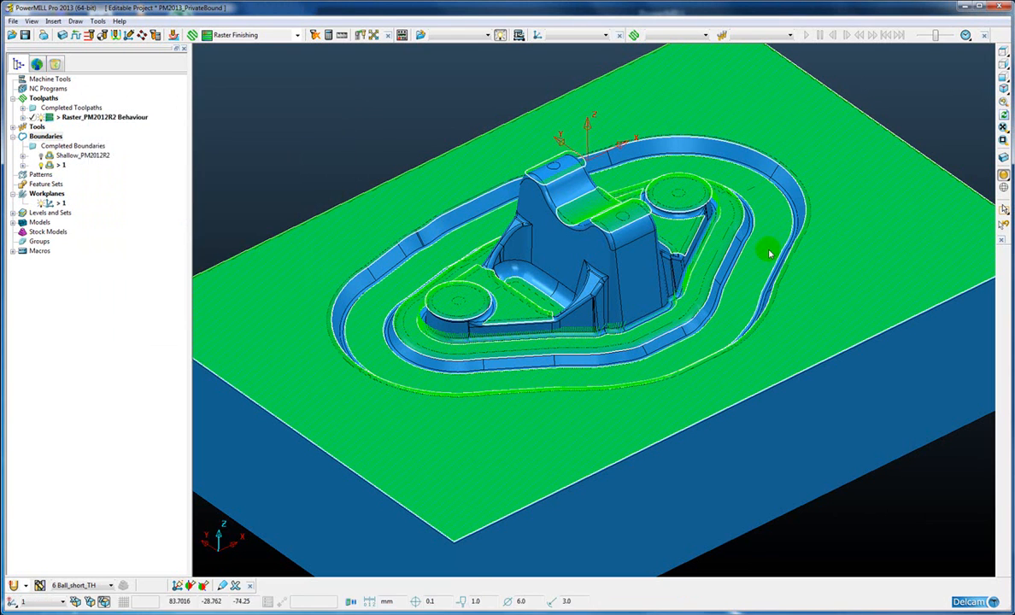
Create a Raster Finishing toolpath named Raster_PM2013 and hide the Raster_PM2012R2 Behaviour toolpath
scroll(560, 250, down, 2)
scroll(585, 319, up, 4)
scroll(582, 265, down, 4)
scroll(582, 319, up, 1)
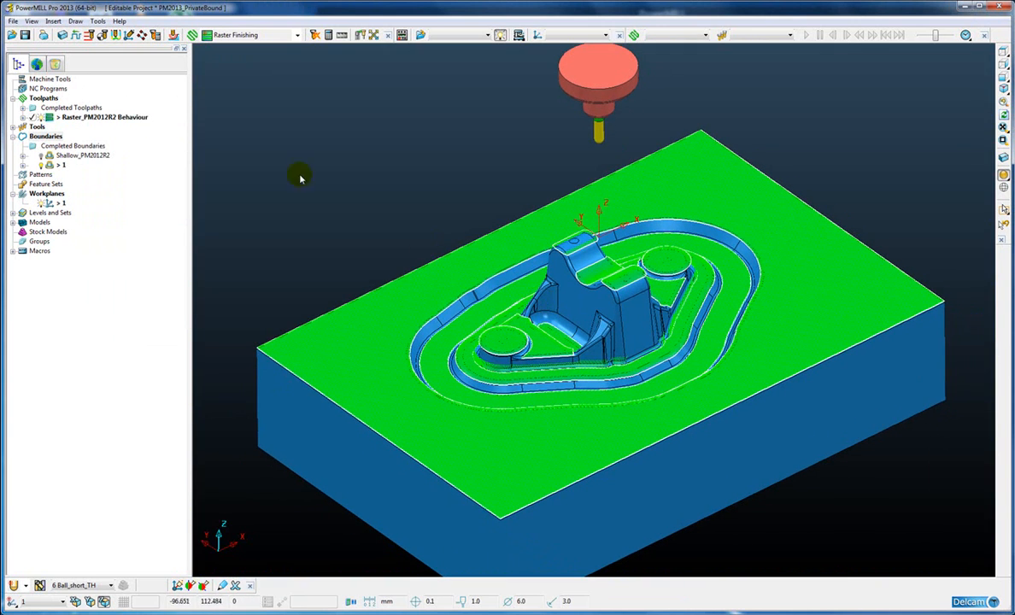
click(209, 35)
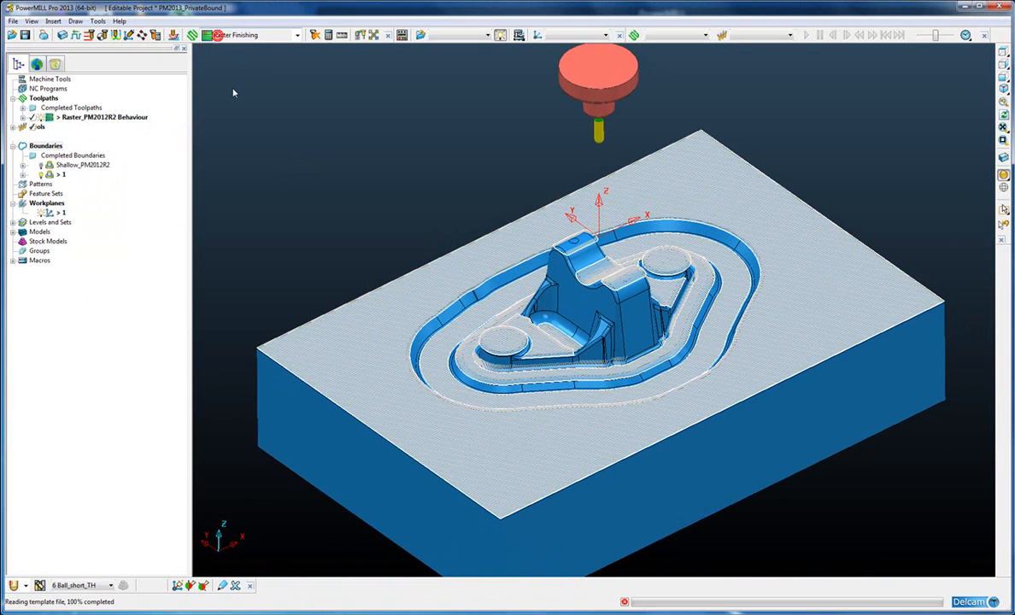
double_click(42, 116)
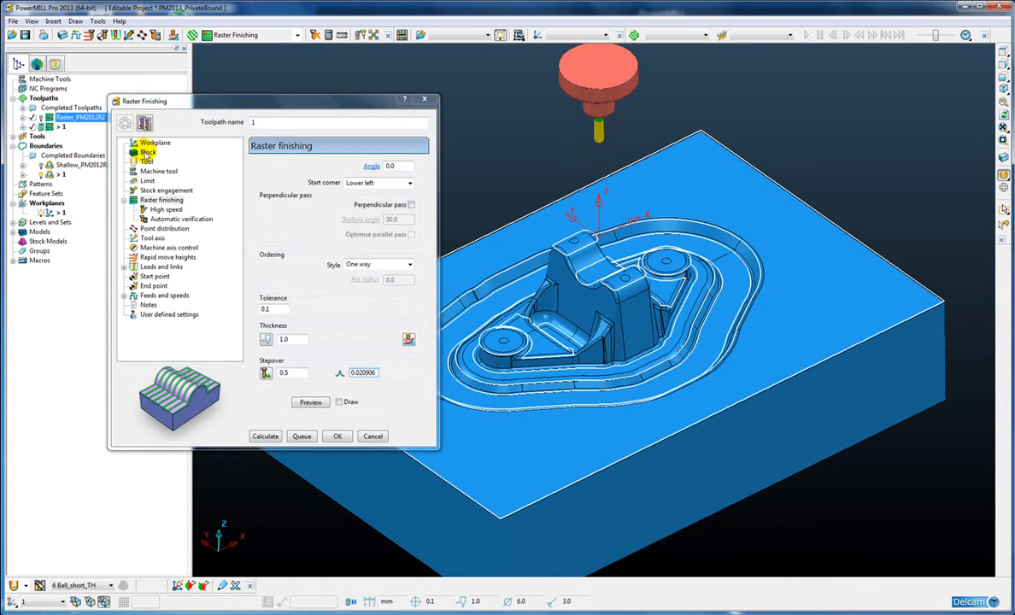
click(319, 124)
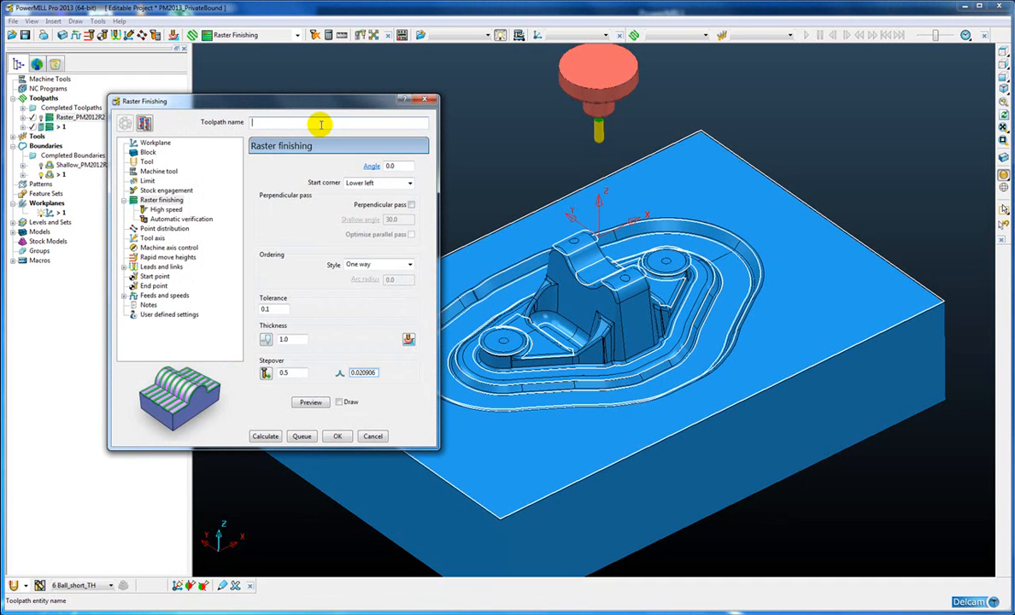
text(R)
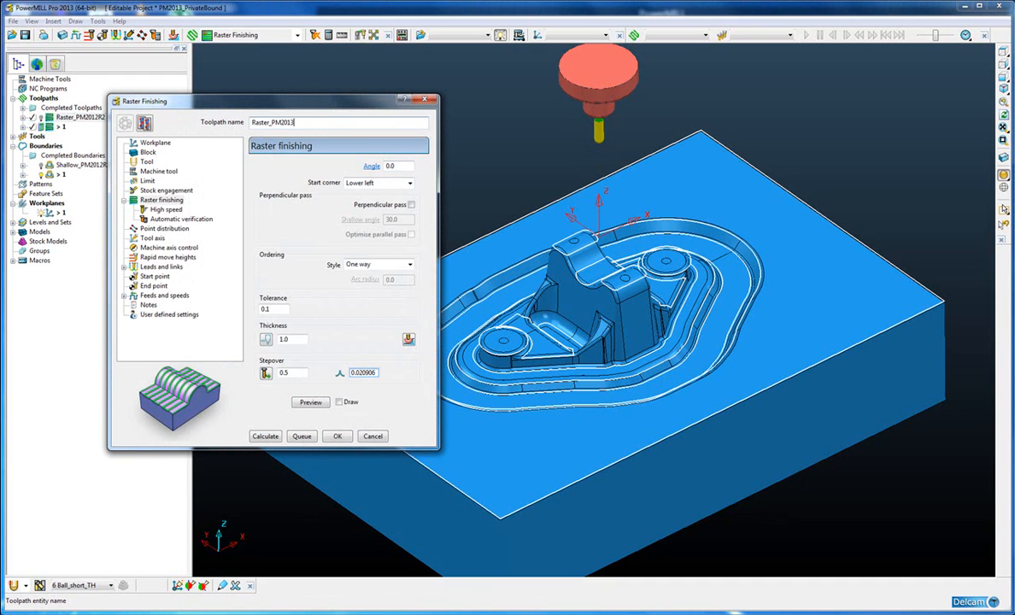
text(aster_PM2013)
Limit the Raster_PM2013 toolpath to boundary 1 with trimming set to Keep inside
click(145, 180)
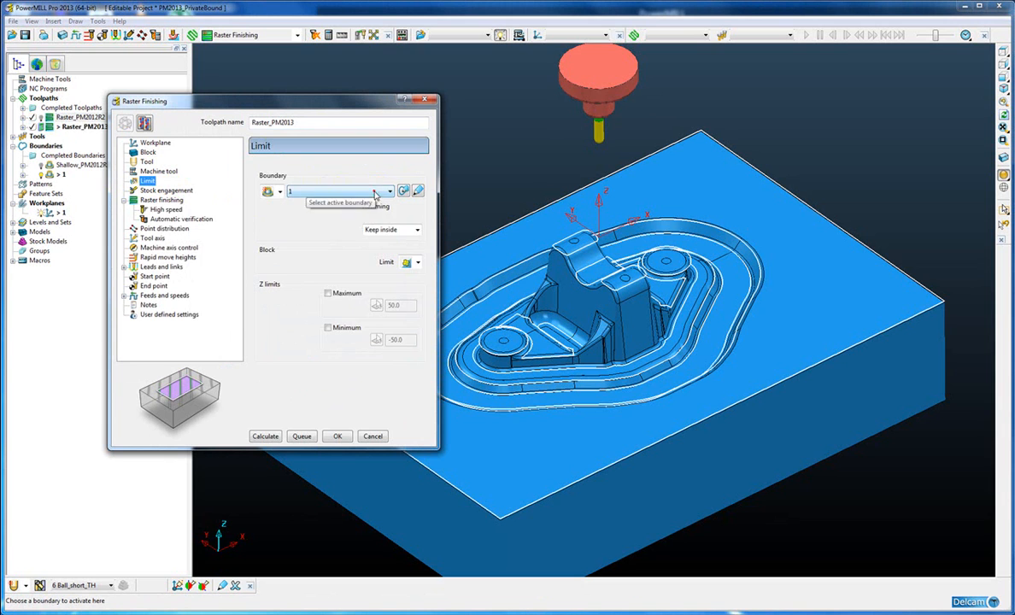
click(373, 190)
click(317, 231)
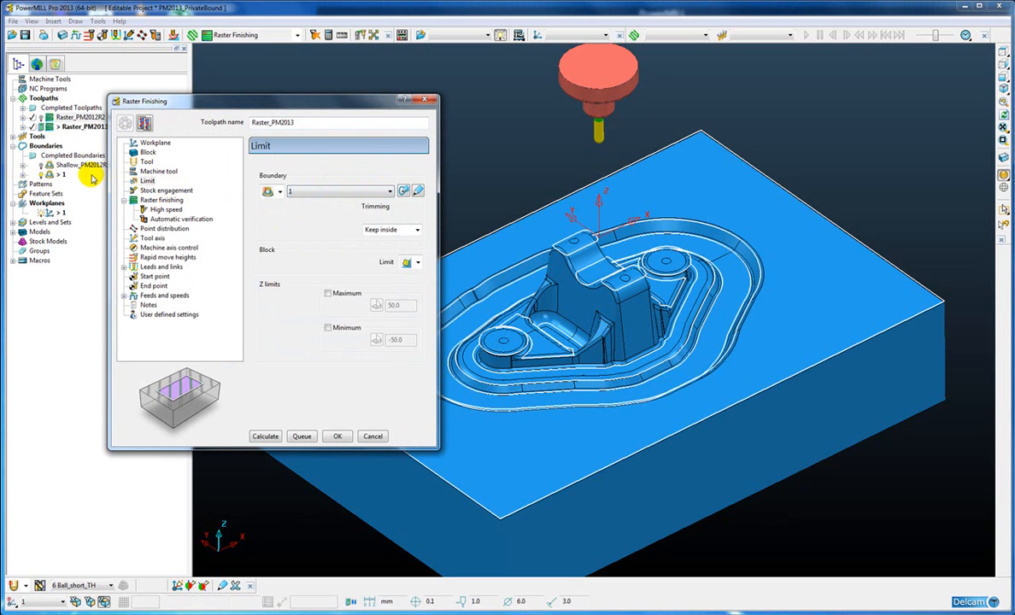
drag(293, 106, 312, 86)
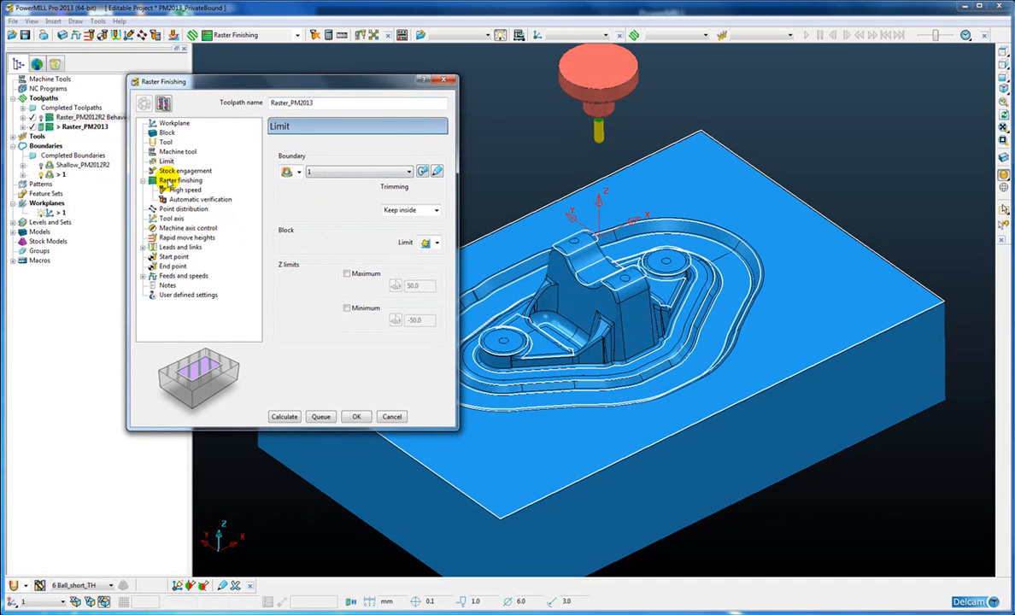
Compare boundary 1's parameters with the raster finishing settings and calculate the Raster_PM2013 toolpath
click(23, 175)
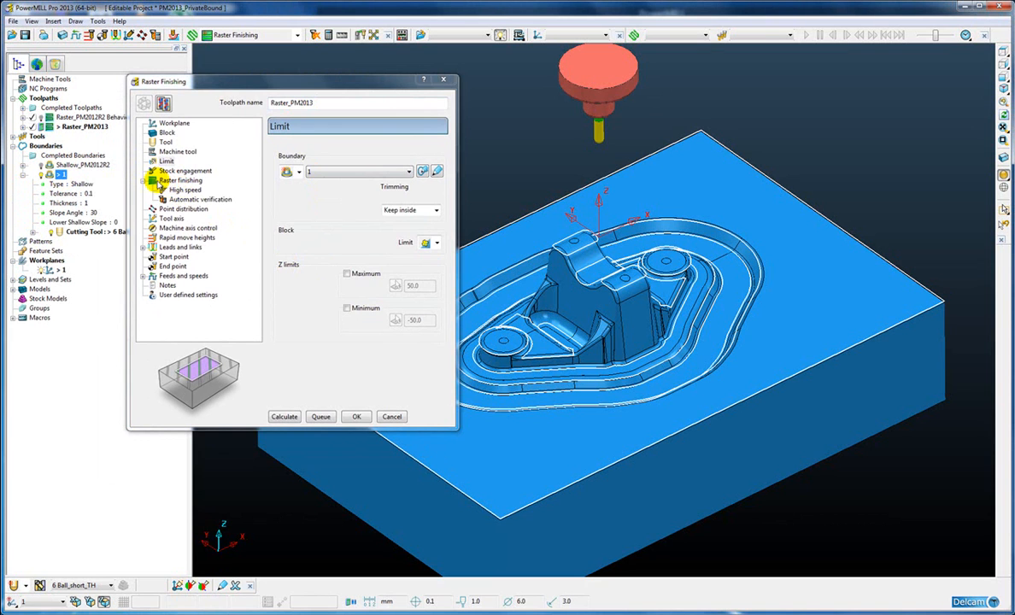
click(143, 180)
click(175, 181)
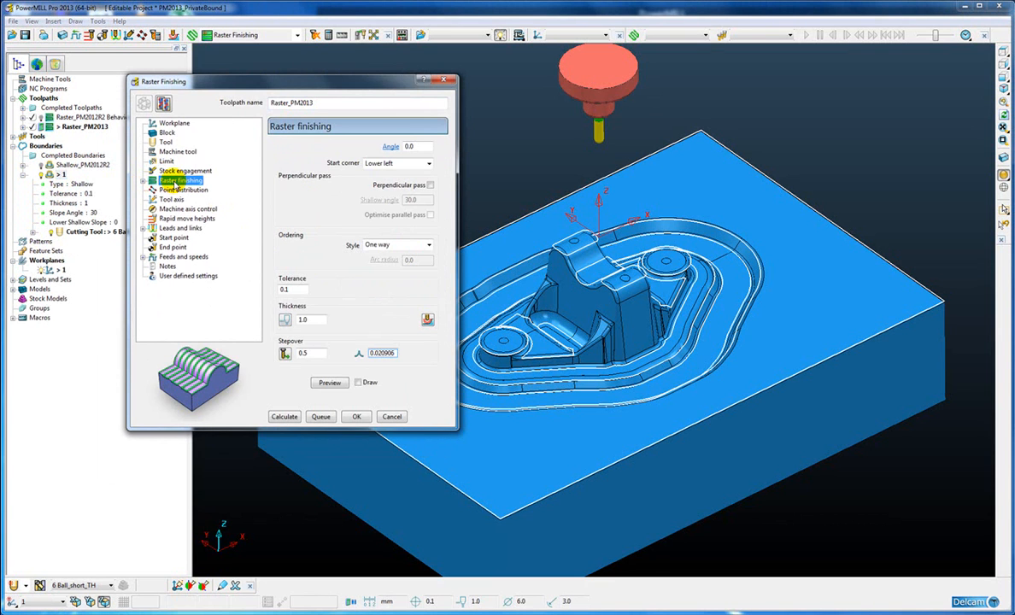
click(284, 416)
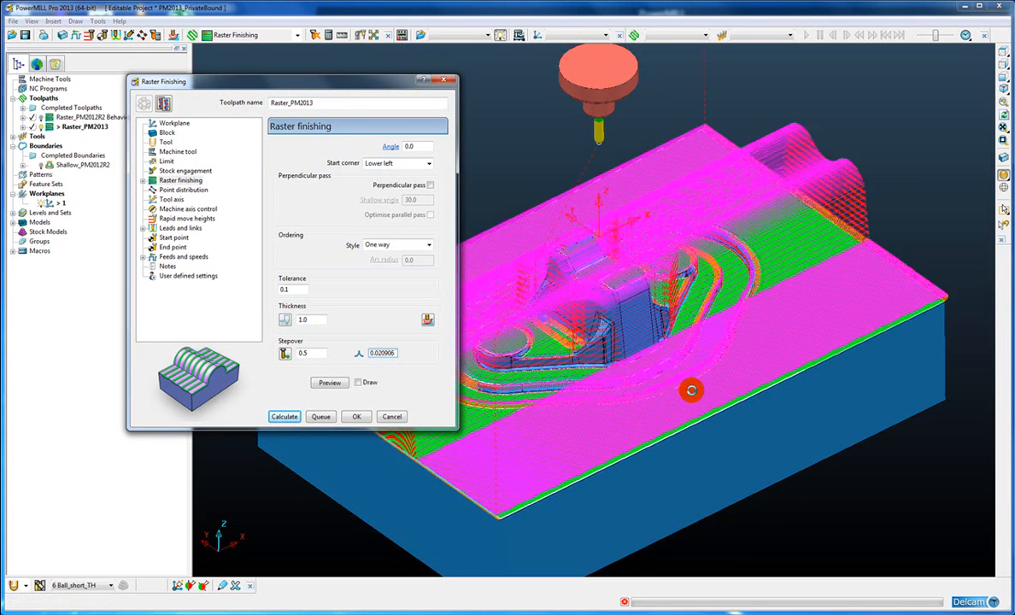
Show the toolpath toolbar and hide the links and leads of the Raster_PM2013 toolpath
middle_drag(634, 312, 645, 301)
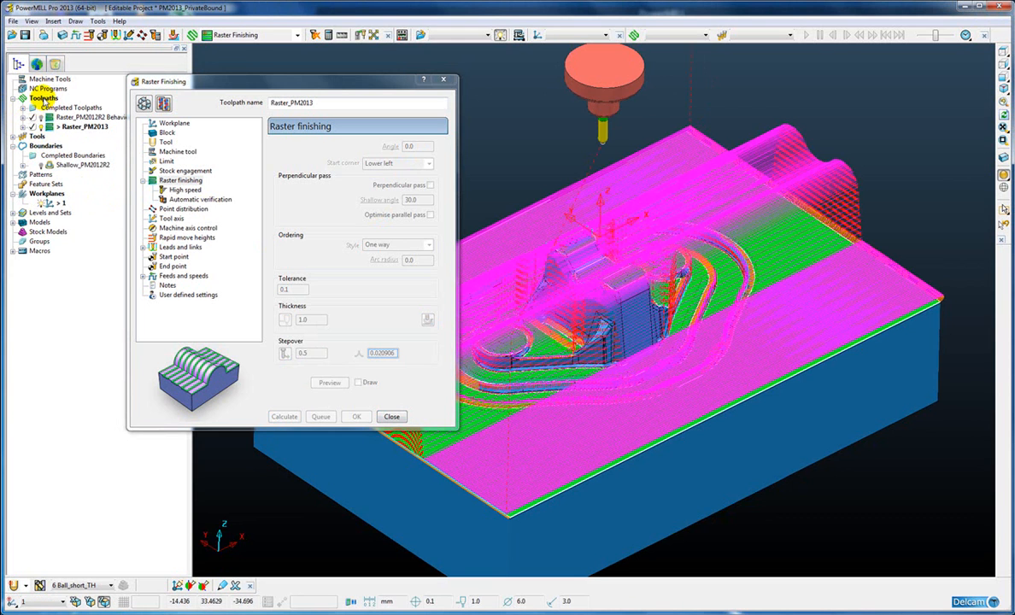
right_click(43, 98)
key(Escape)
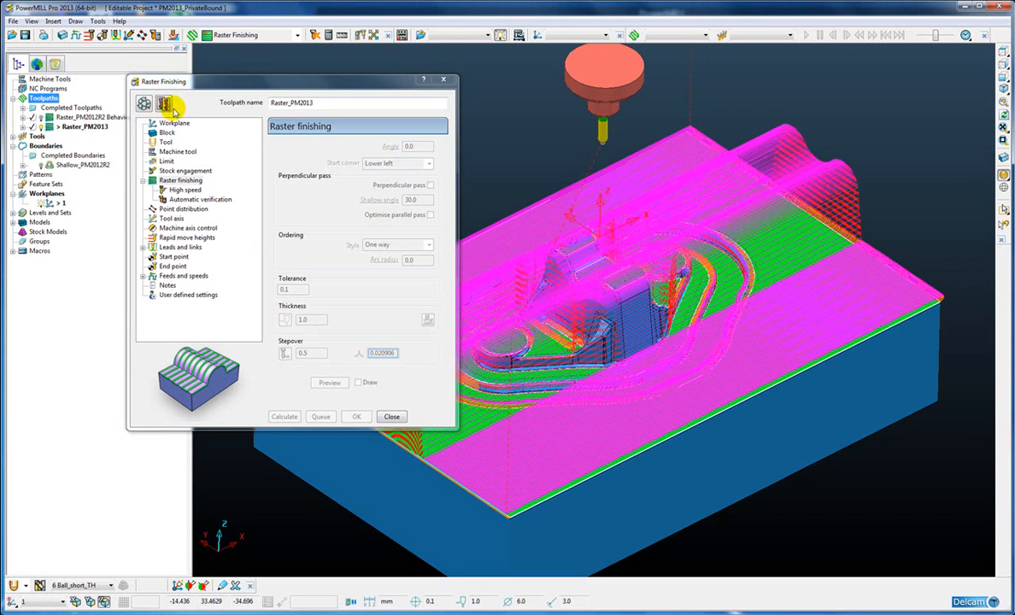
click(259, 52)
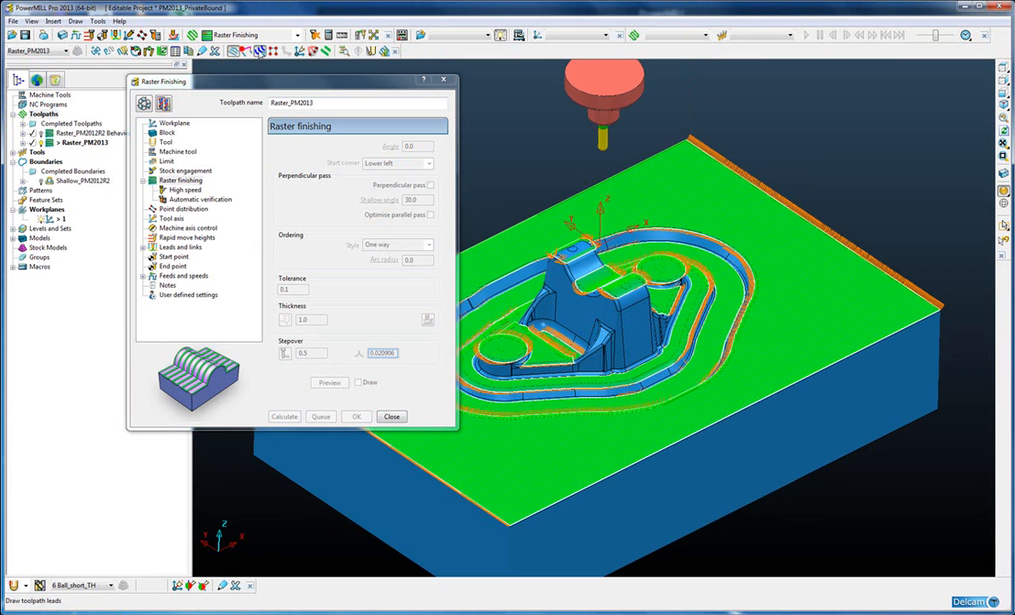
click(259, 50)
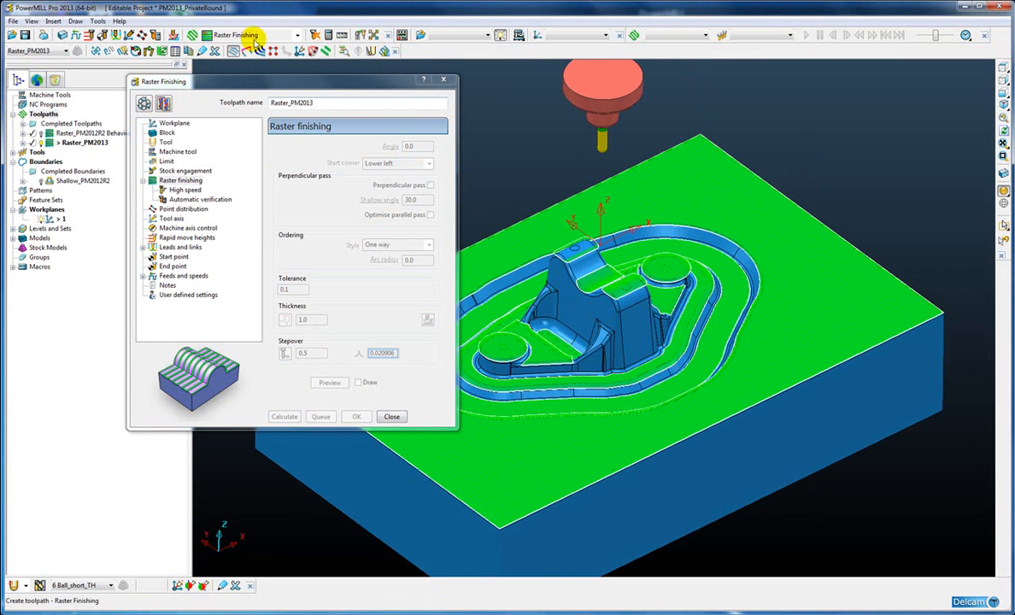
drag(253, 81, 205, 83)
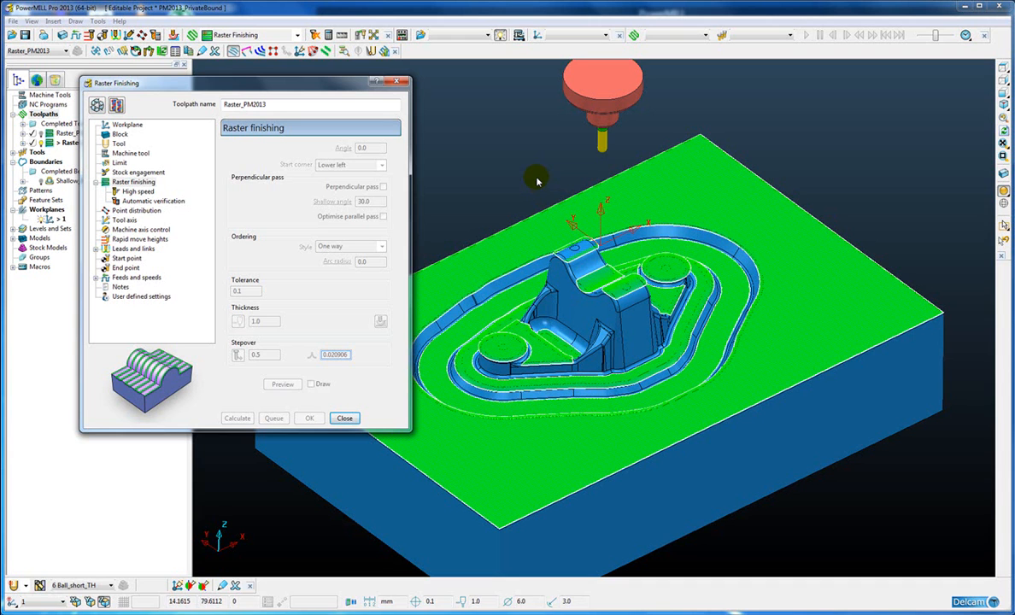
drag(211, 79, 241, 75)
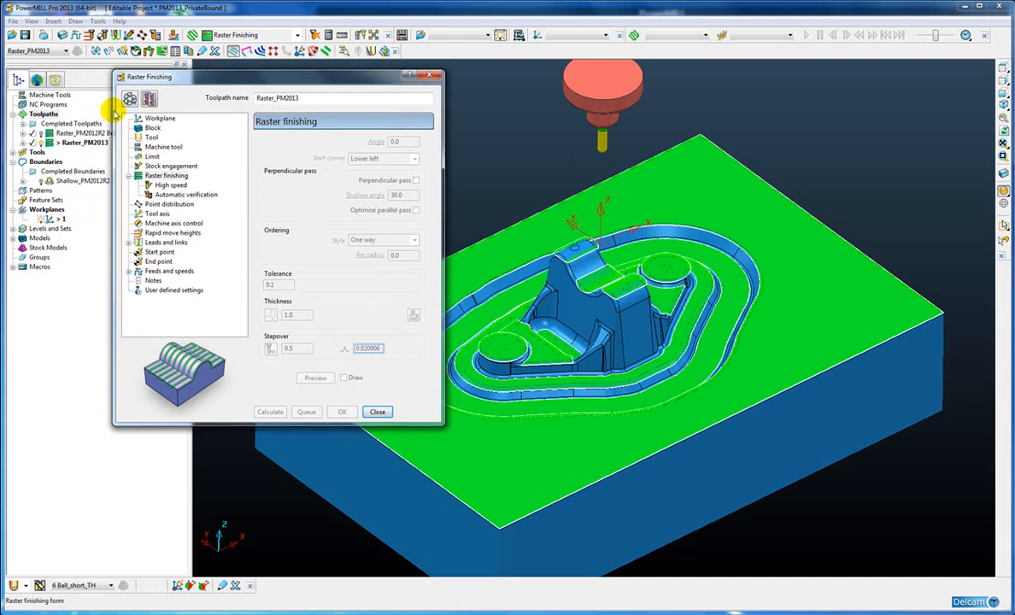
Reopen the Raster_PM2013 toolpath for editing, set its thickness to 0 and recalculate it
click(129, 99)
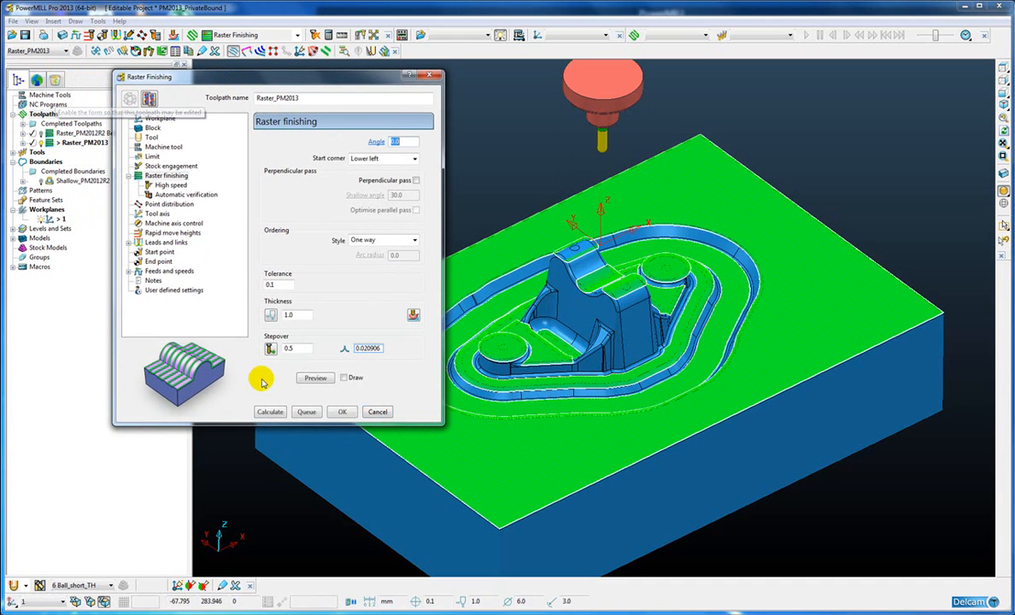
click(295, 316)
text(0)
drag(260, 76, 275, 68)
click(286, 405)
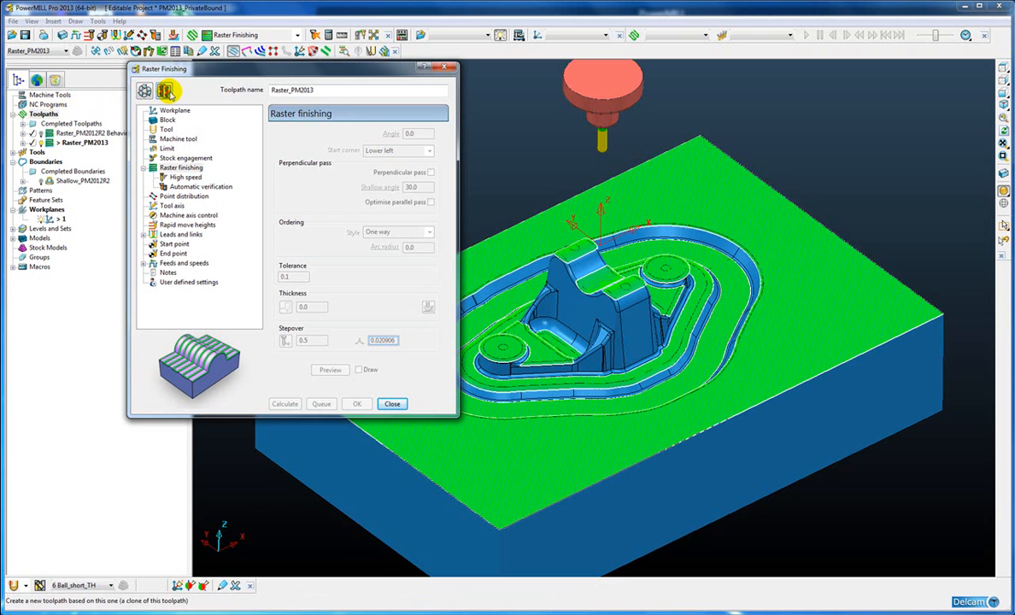
Create a copy of the Raster_PM2013 toolpath and open the copy's Limit settings to inspect its boundary
click(163, 90)
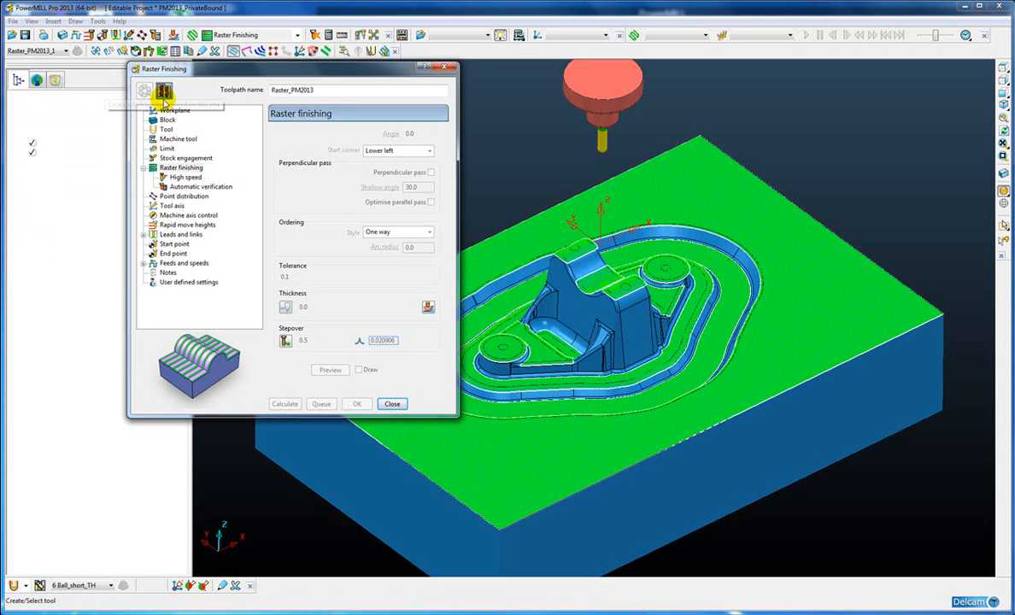
drag(219, 73, 244, 76)
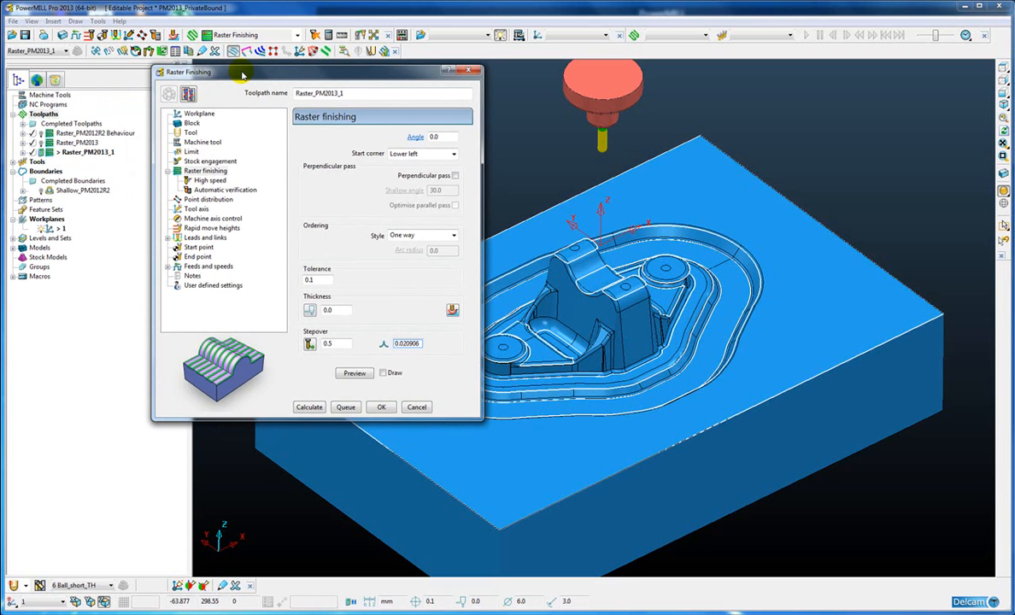
click(192, 151)
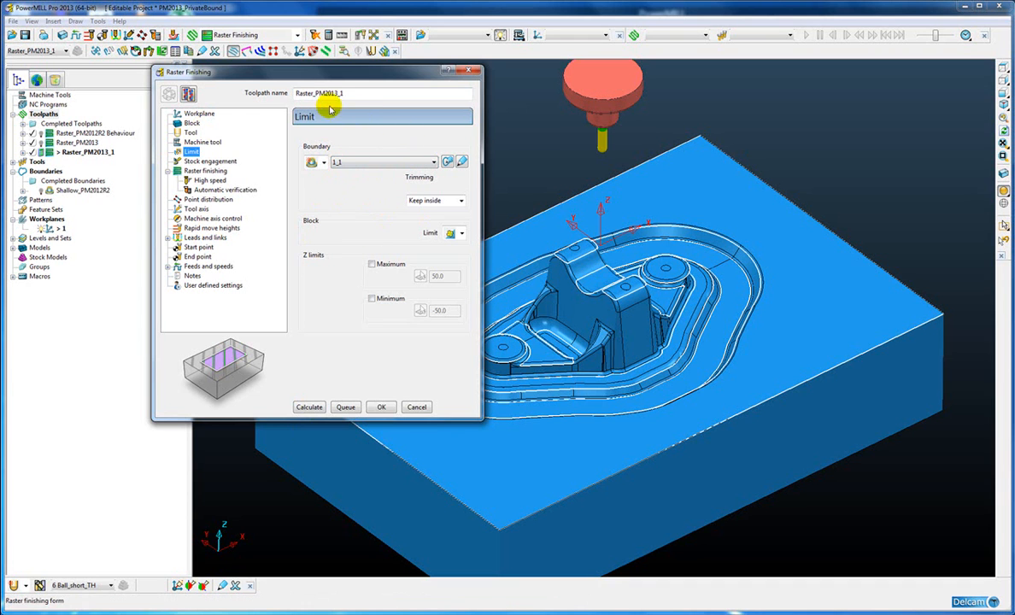
Assign the 8 Ball_short_TH tool to the Raster_PM2013_1 toolpath and calculate it
click(190, 133)
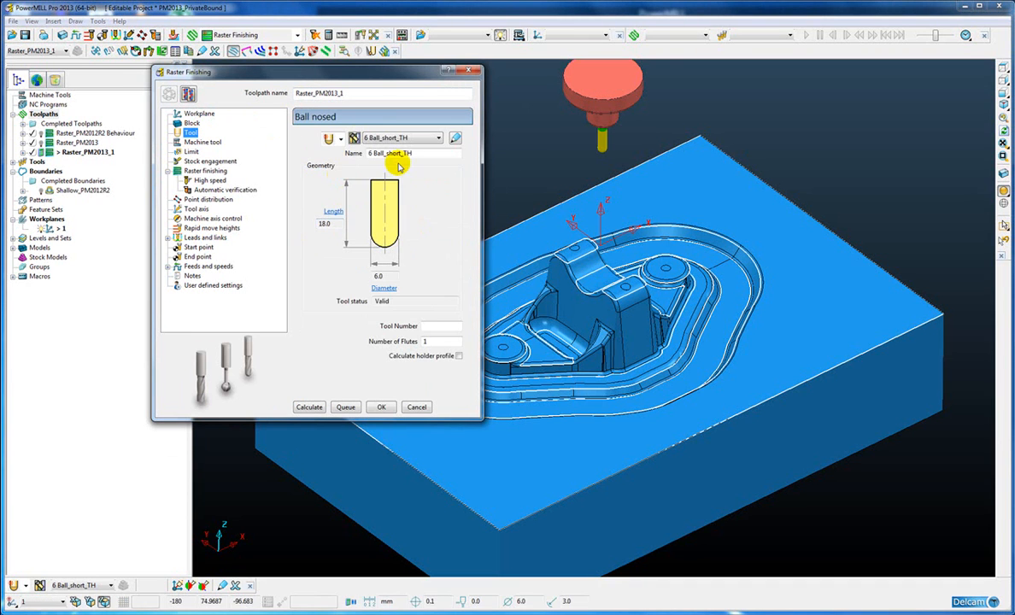
click(437, 138)
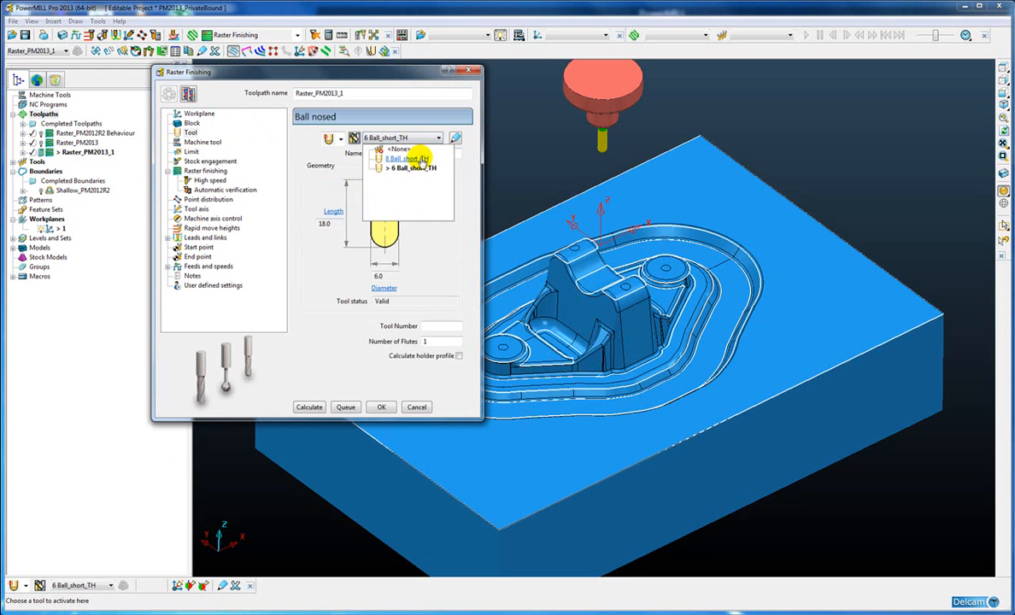
click(421, 159)
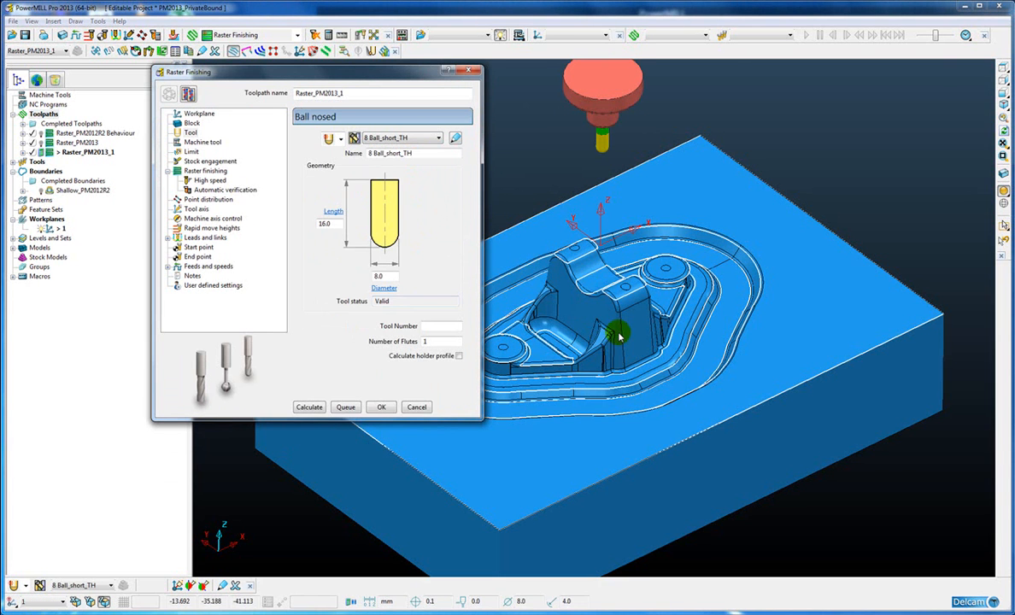
scroll(619, 335, up, 5)
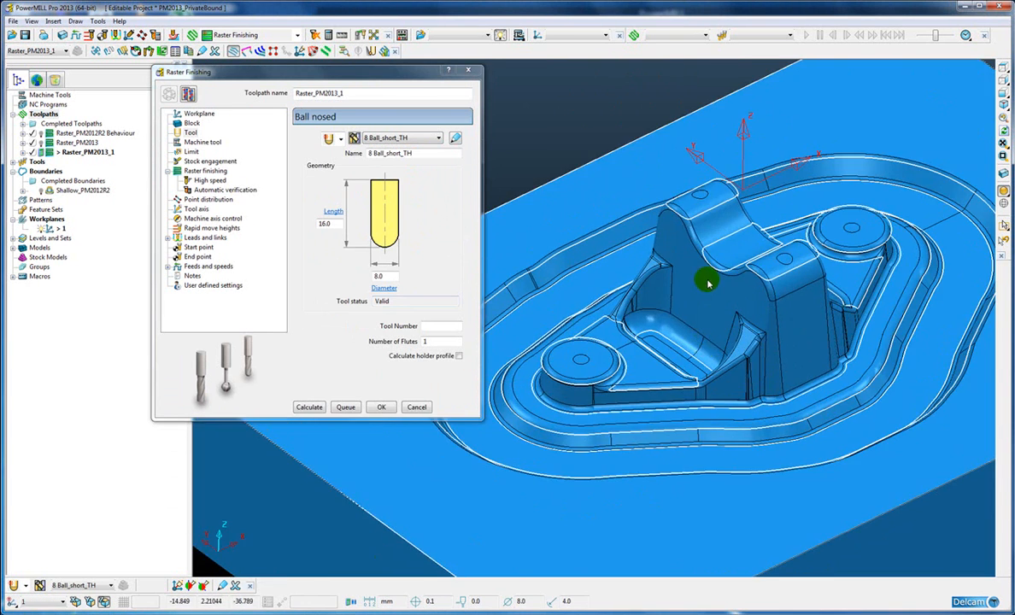
scroll(610, 366, up, 2)
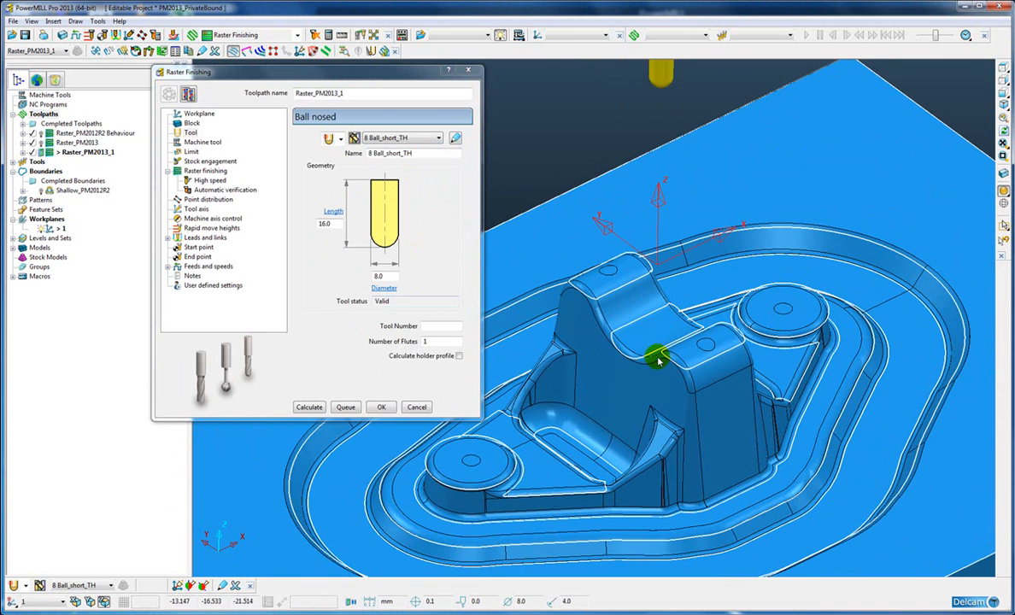
scroll(508, 369, up, 2)
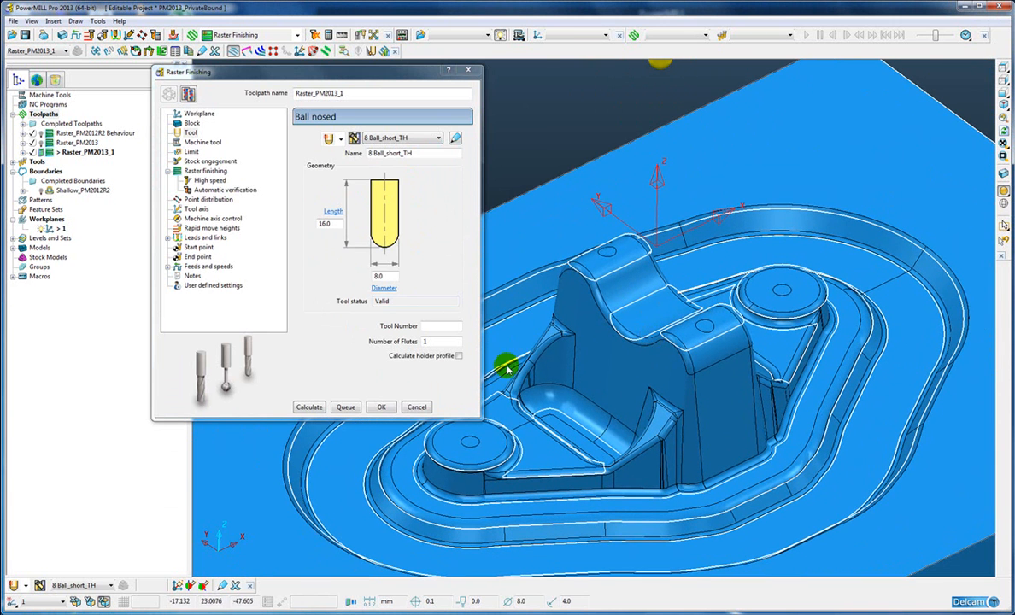
click(308, 408)
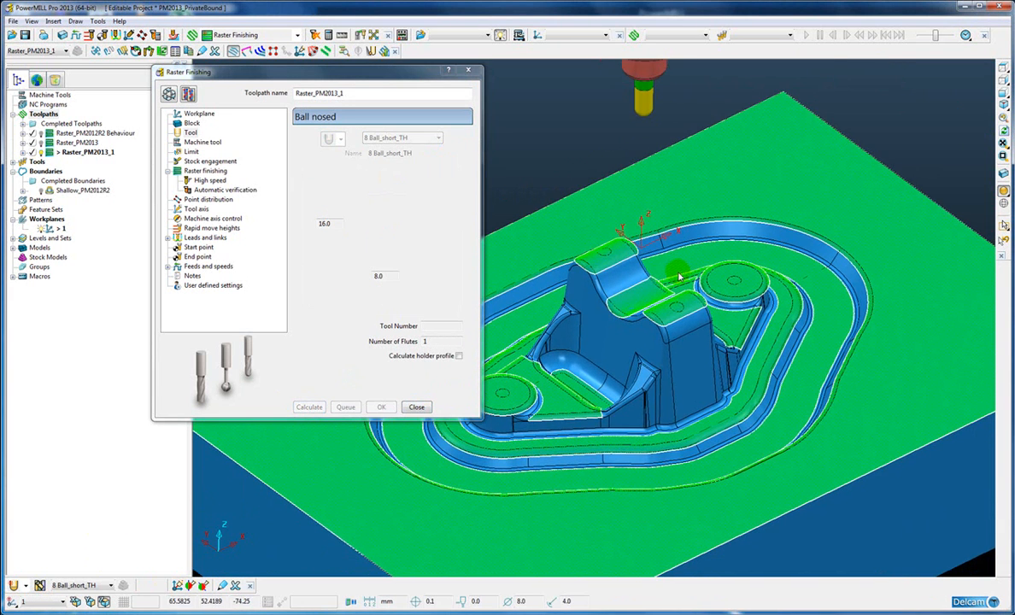
Compare the Raster_PM2013_1 and Raster_PM2013 toolpath edges along the saddle fillet by activating each in turn
scroll(635, 295, up, 2)
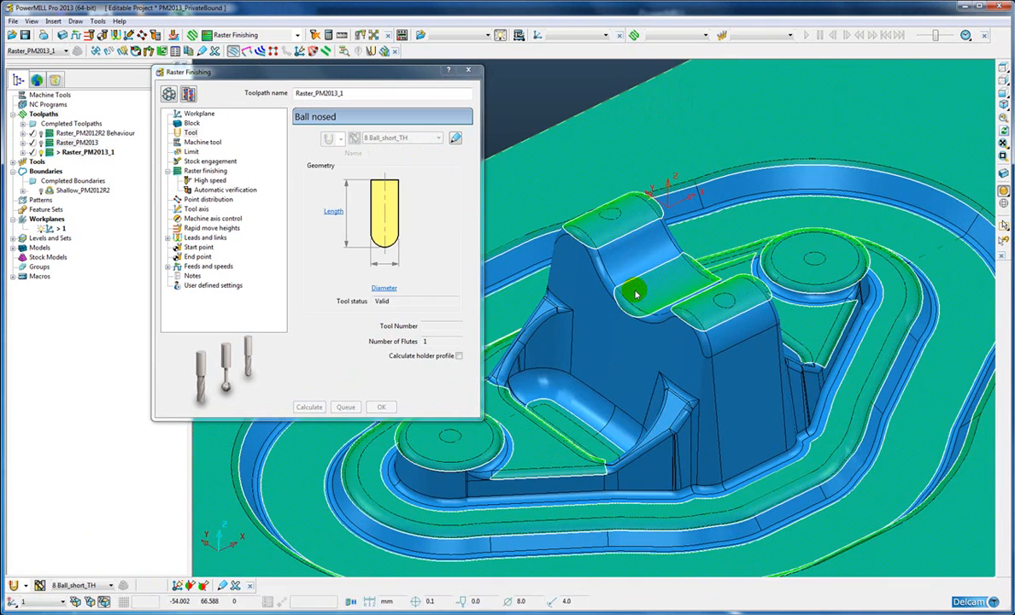
scroll(586, 293, up, 4)
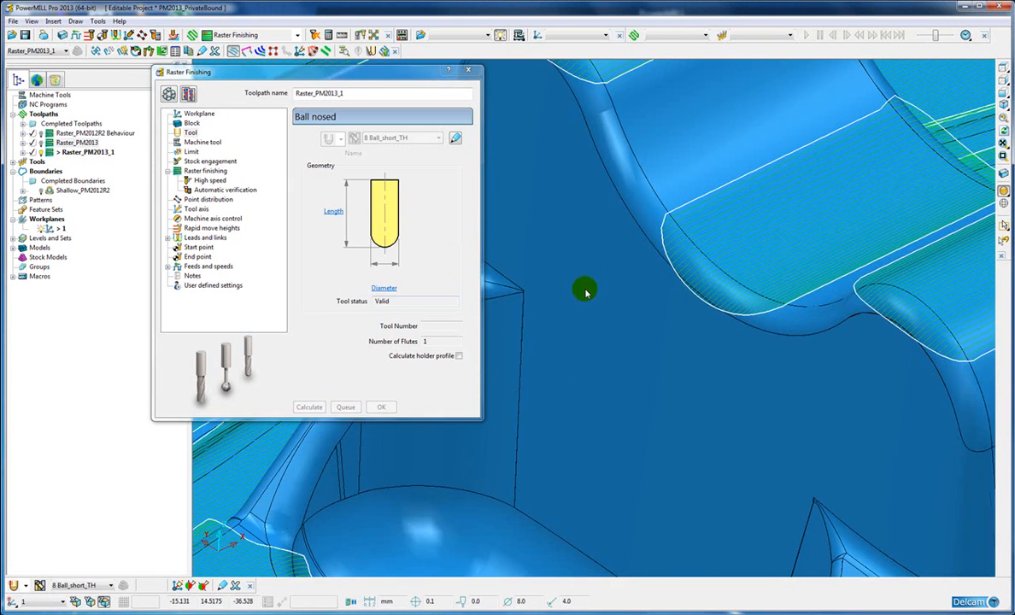
scroll(586, 294, up, 4)
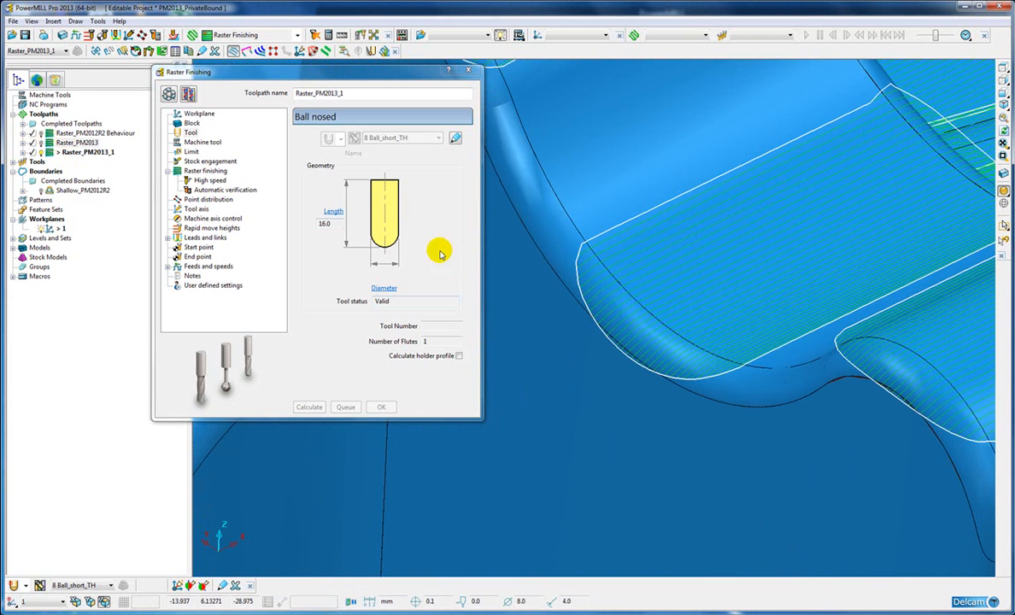
click(48, 143)
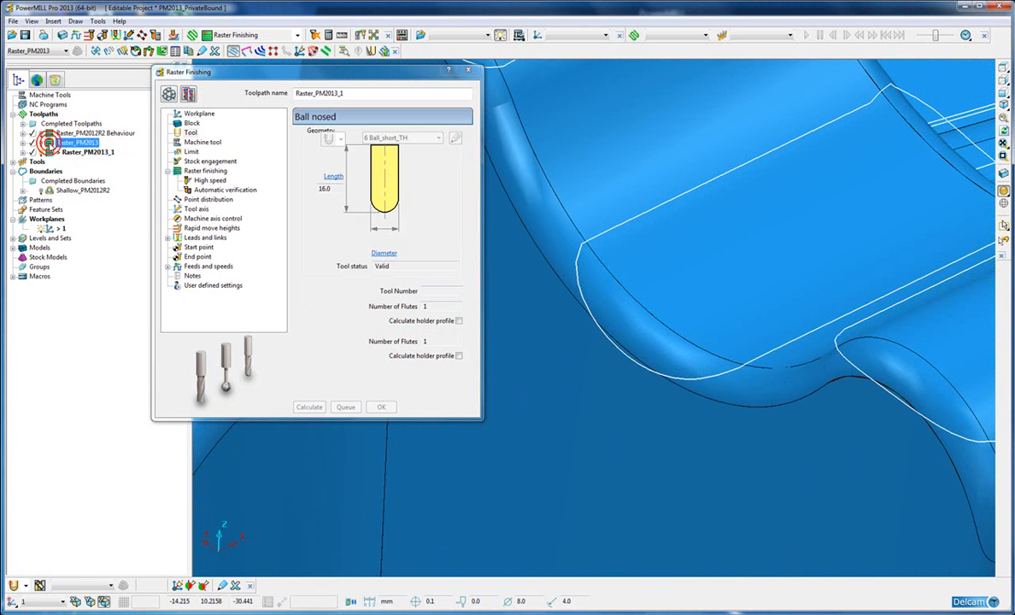
double_click(47, 143)
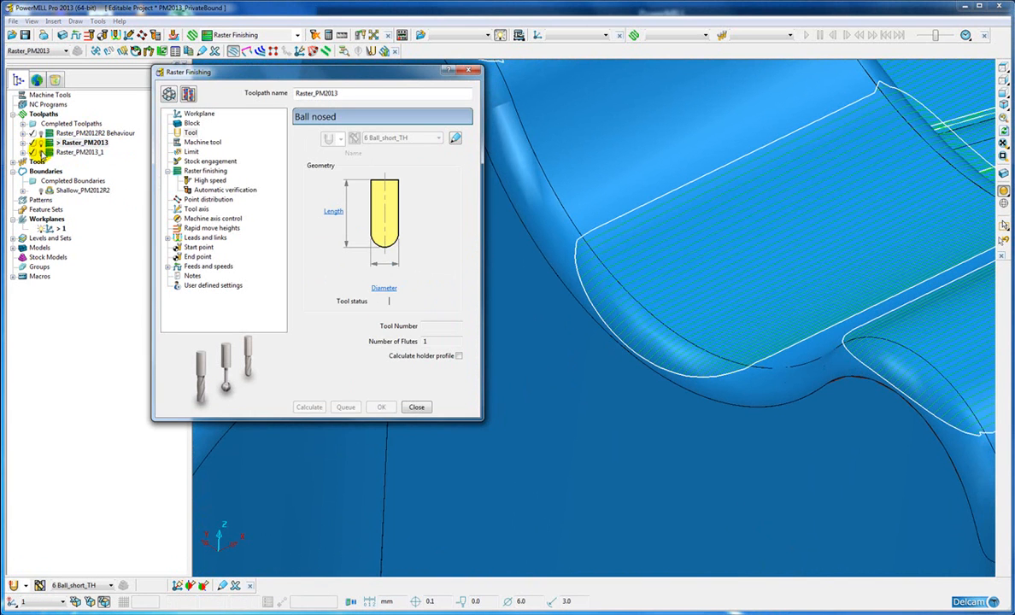
mouse_move(581, 364)
middle_down()
mouse_move(592, 310)
mouse_move(647, 383)
middle_up()
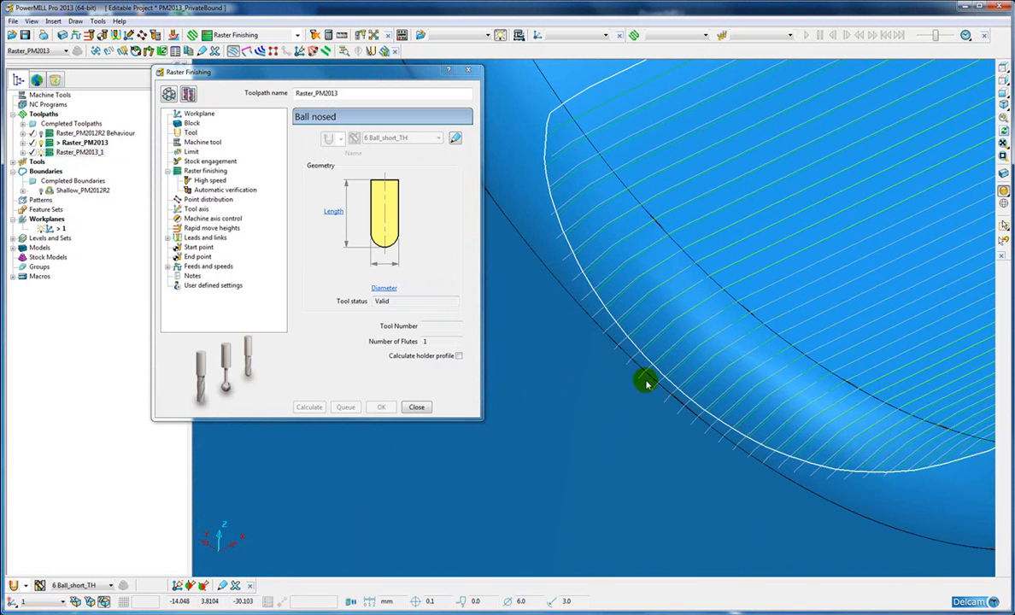
click(48, 153)
double_click(49, 152)
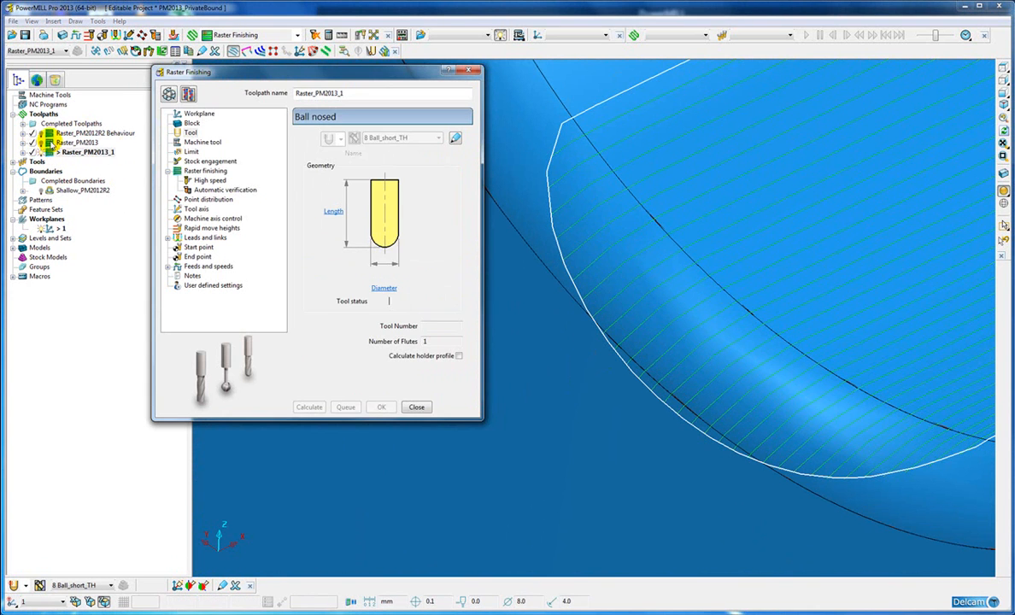
Reactivate the Raster_PM2013 toolpath and hide the Raster_PM2013_1 toolpath
click(50, 143)
double_click(50, 144)
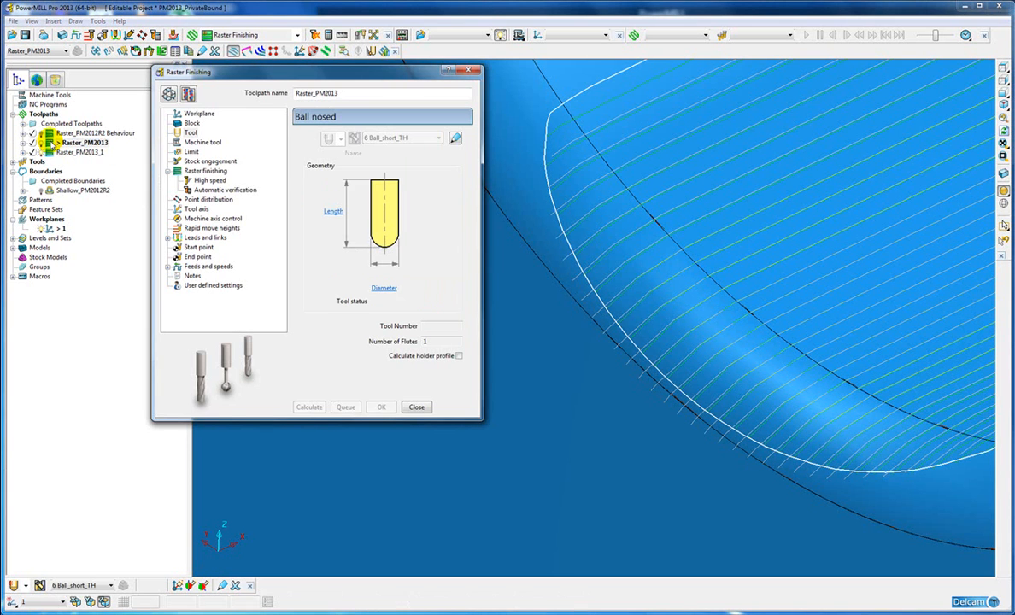
click(41, 153)
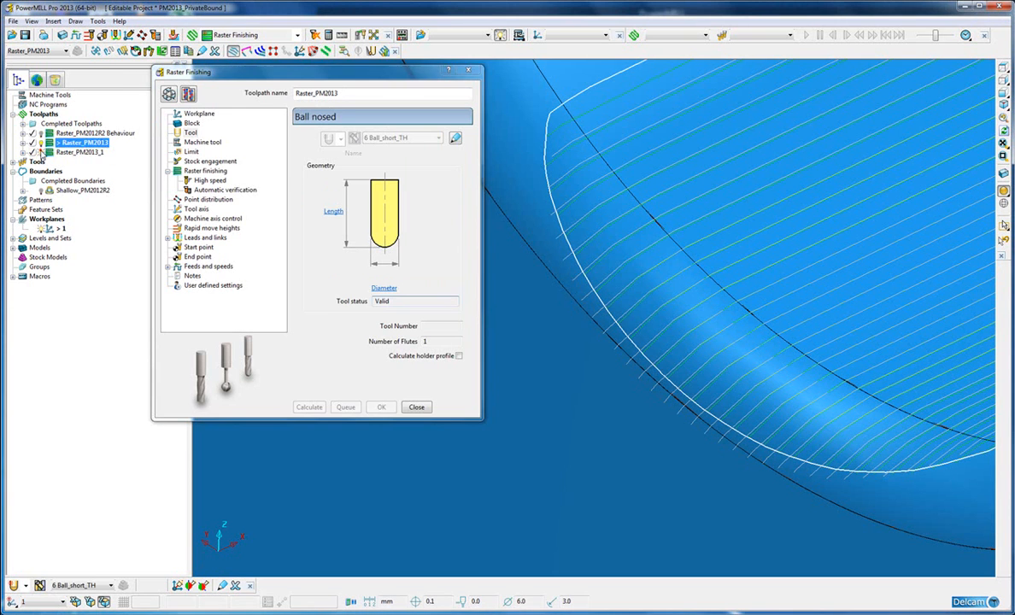
scroll(788, 278, down, 8)
shift+middle_drag(745, 289, 754, 326)
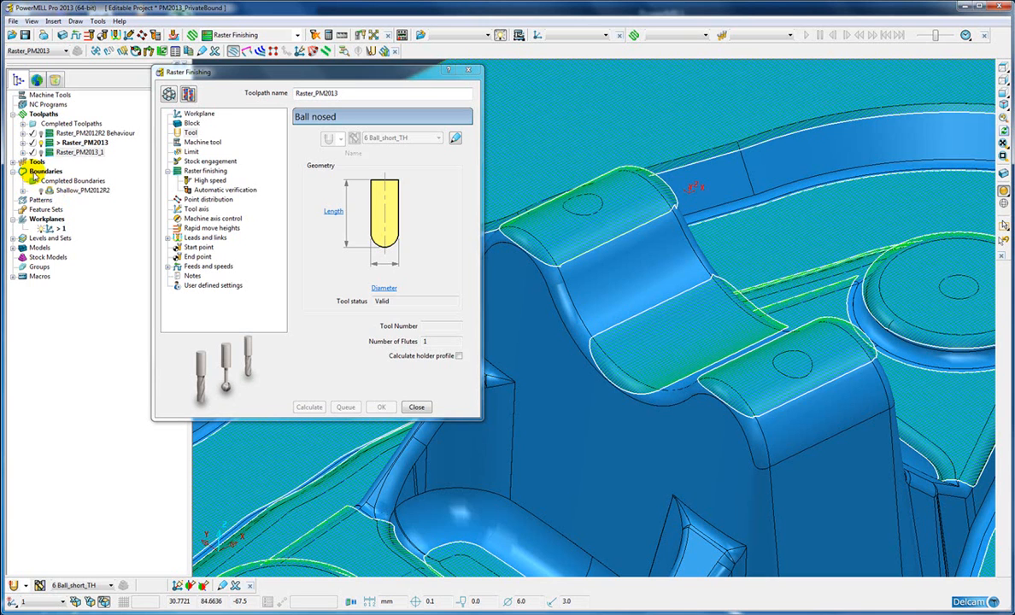
Display the private boundaries in the project's Boundaries list and select boundary 1
right_click(34, 172)
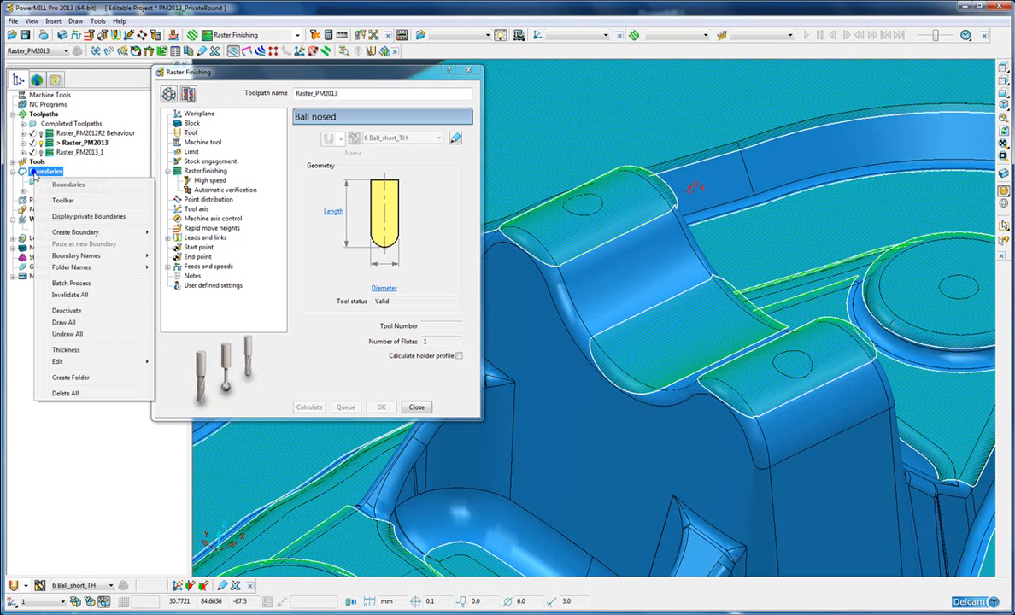
click(54, 217)
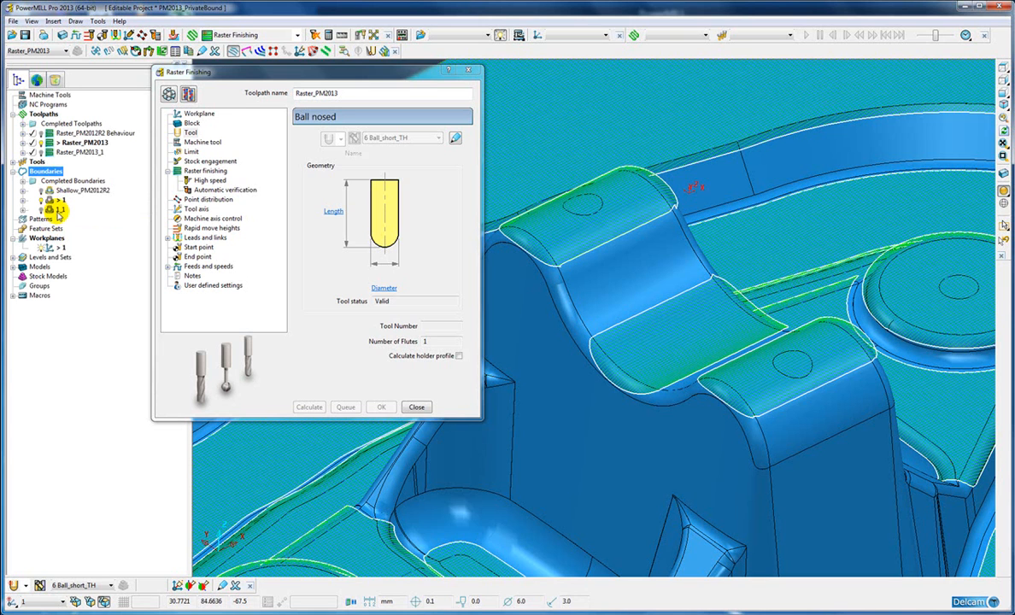
click(58, 198)
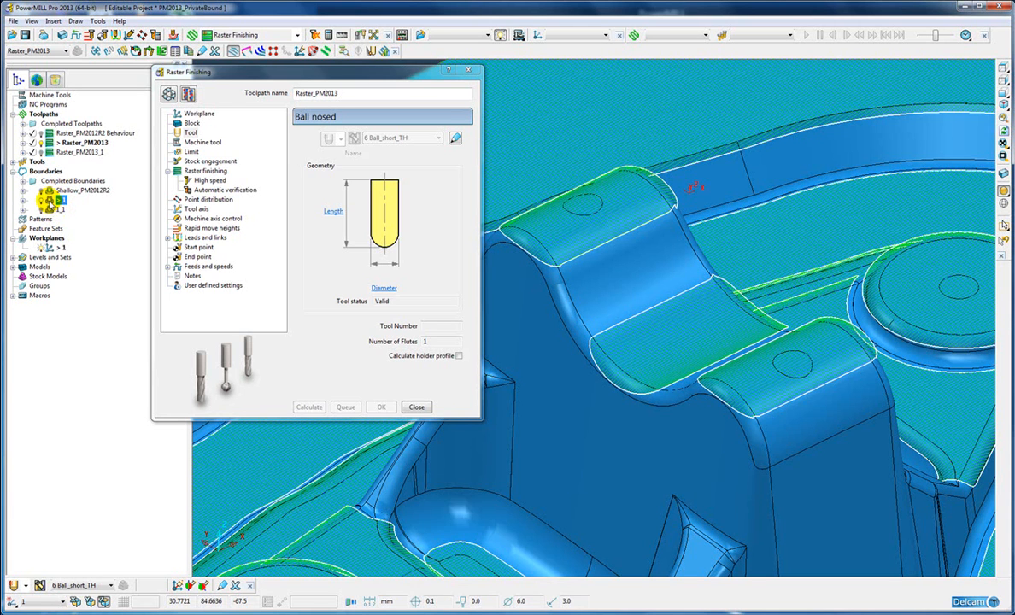
Turn off the display of private boundaries and close the Raster Finishing form
right_click(41, 172)
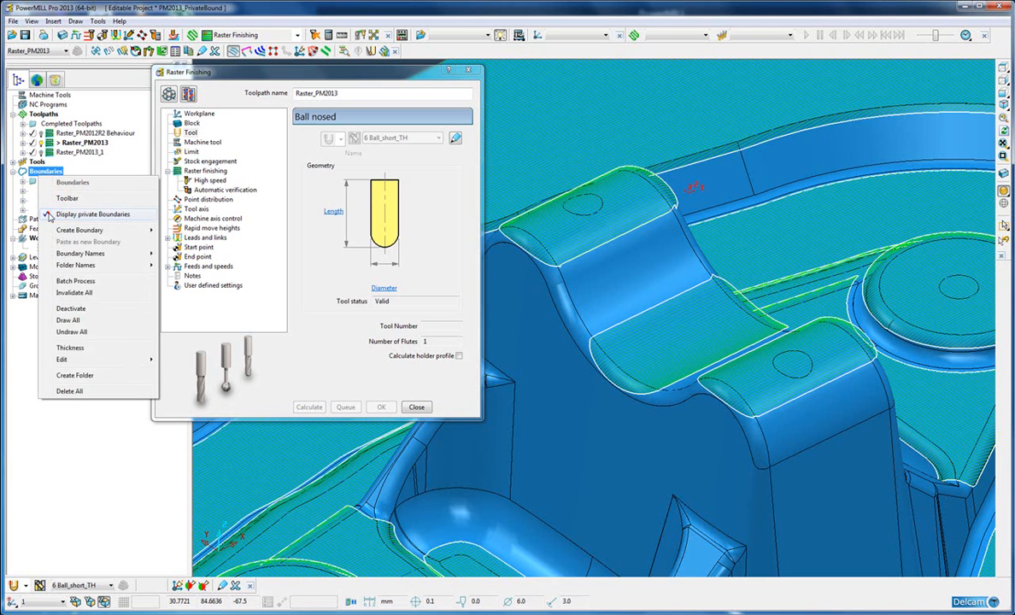
click(48, 215)
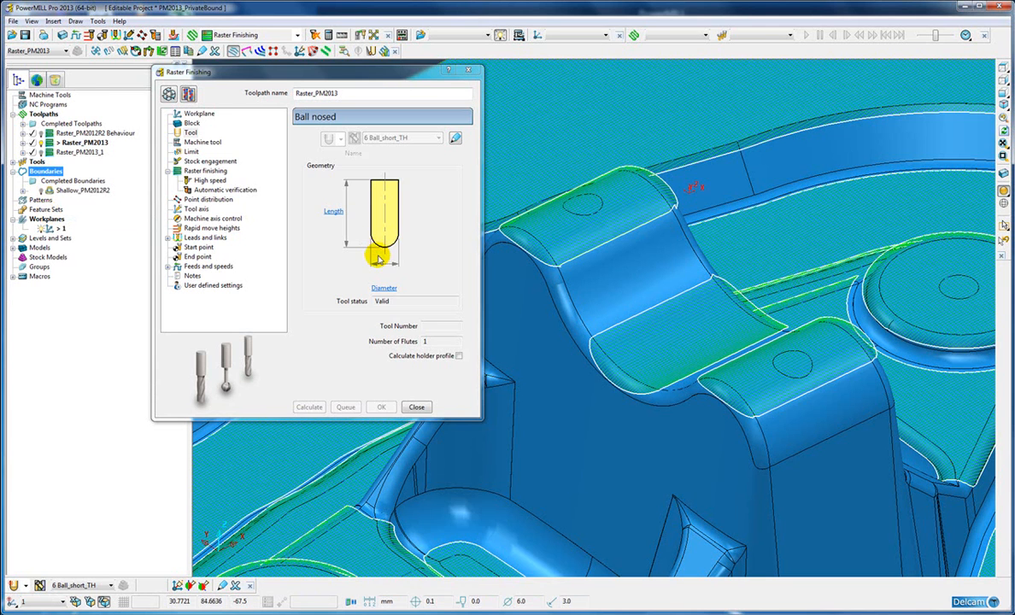
click(417, 412)
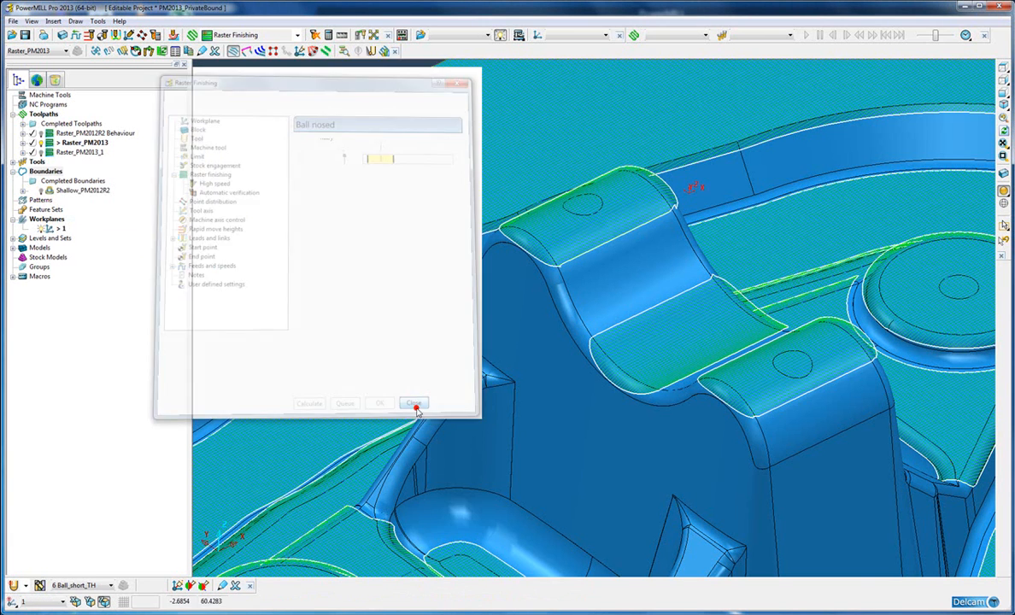
Activate the Raster_PM2013_1 toolpath and open its Raster Finishing settings for editing
scroll(408, 316, down, 3)
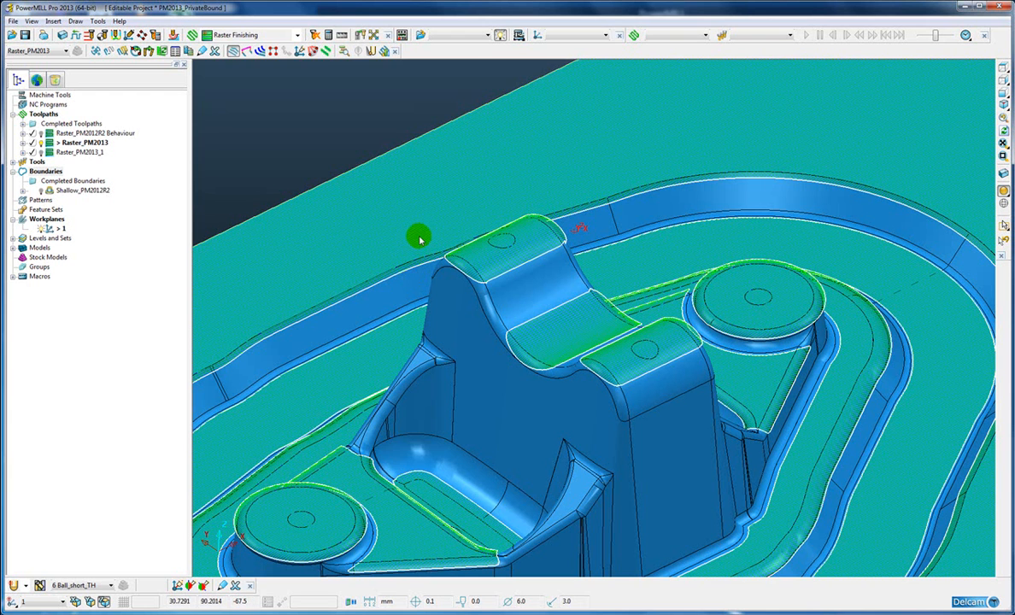
scroll(419, 239, down, 3)
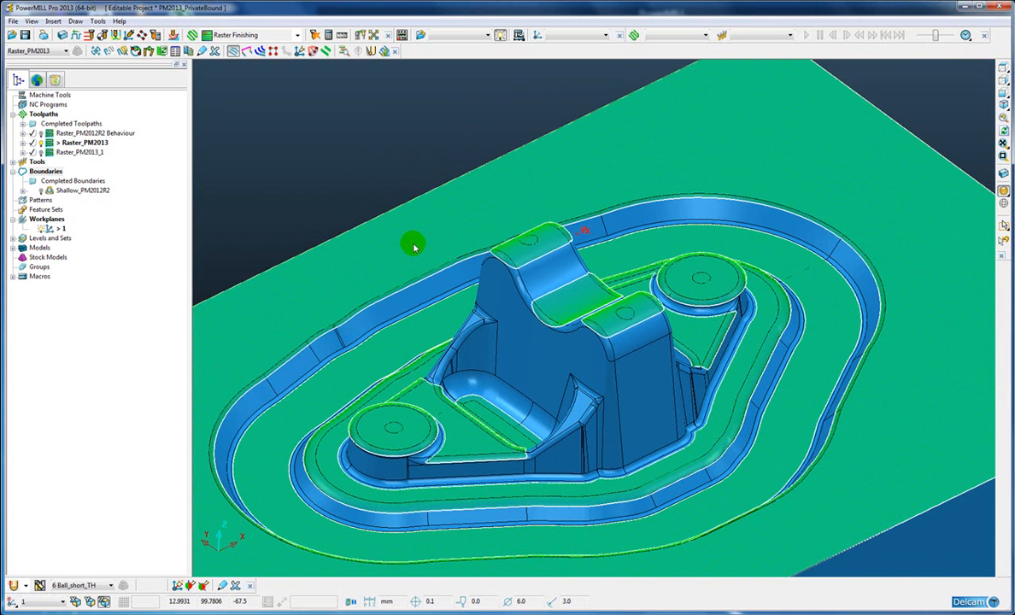
double_click(49, 151)
right_click(51, 152)
click(83, 222)
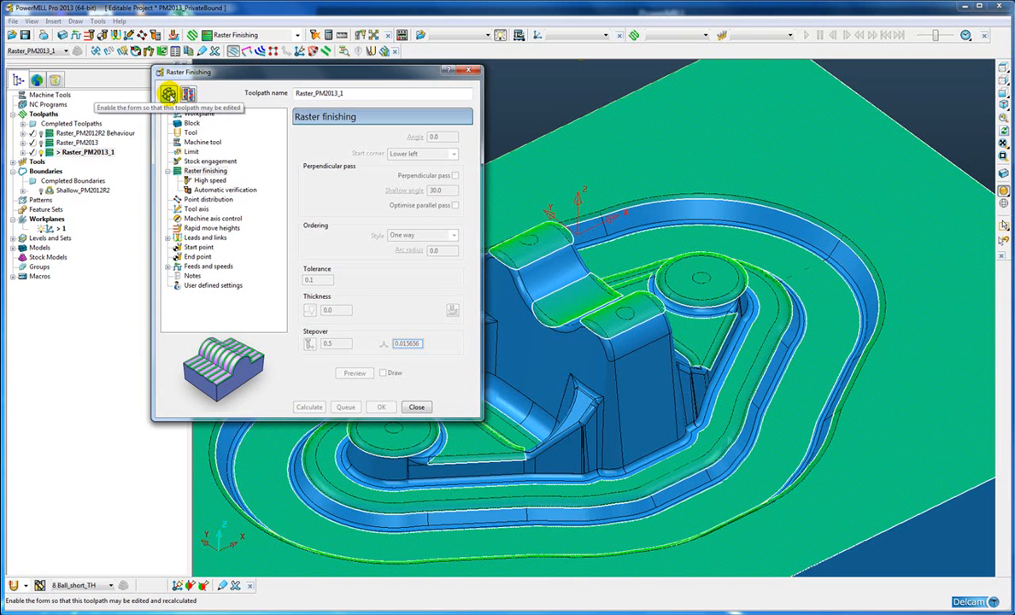
click(168, 95)
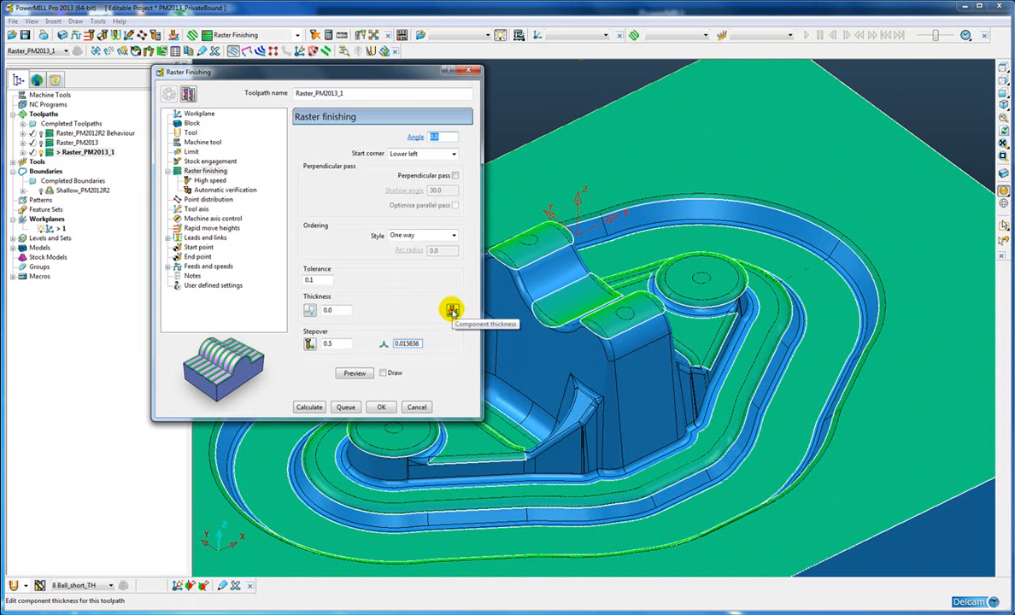
Open the component thickness settings for Raster_PM2013_1 and hide the toolpath so the model surfaces are unobstructed
click(452, 309)
drag(388, 73, 320, 82)
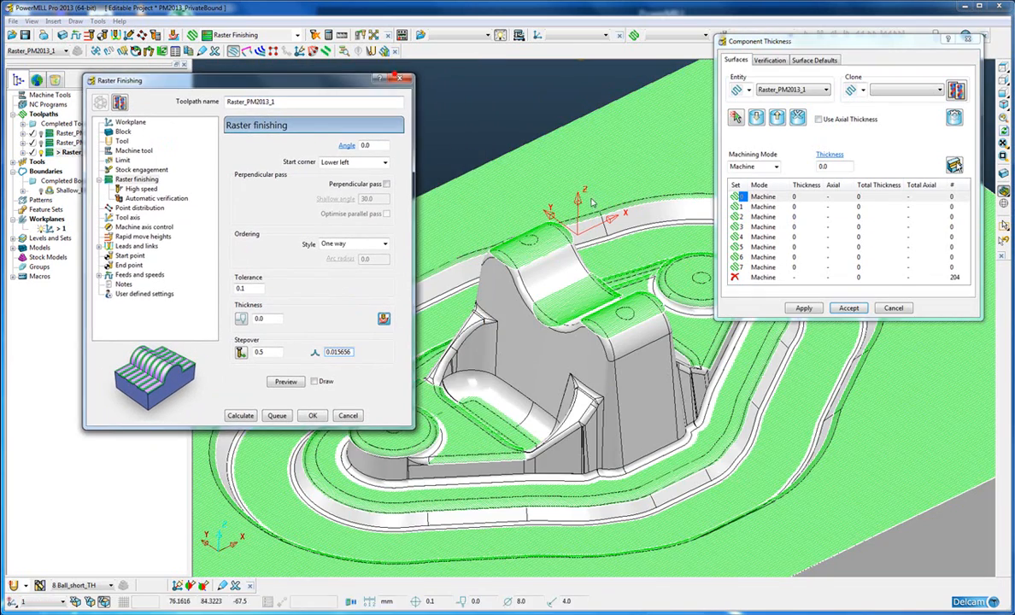
scroll(583, 289, down, 3)
shift+middle_drag(577, 304, 669, 243)
shift+middle_drag(526, 284, 618, 256)
scroll(542, 256, up, 2)
scroll(581, 254, up, 3)
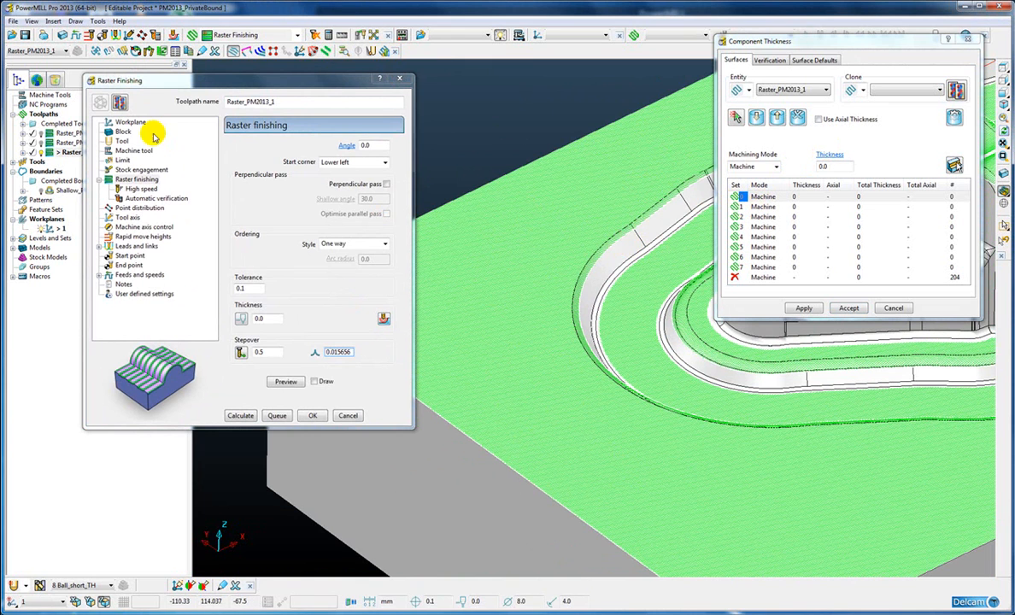
click(44, 151)
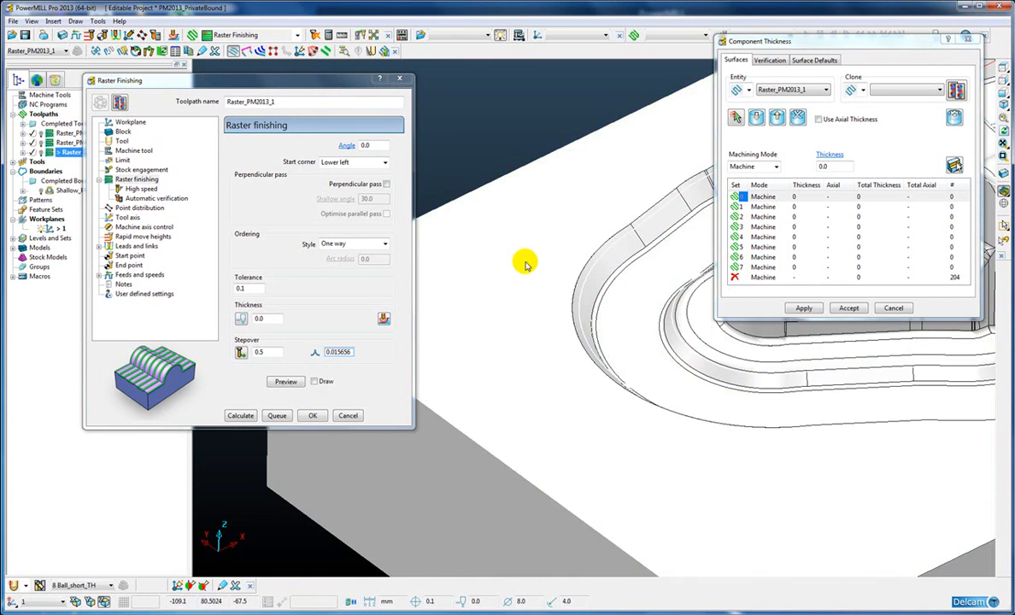
Assign the flat top surface of the block to thickness set 0 and set its machining mode to Collision
click(522, 259)
scroll(629, 259, down, 3)
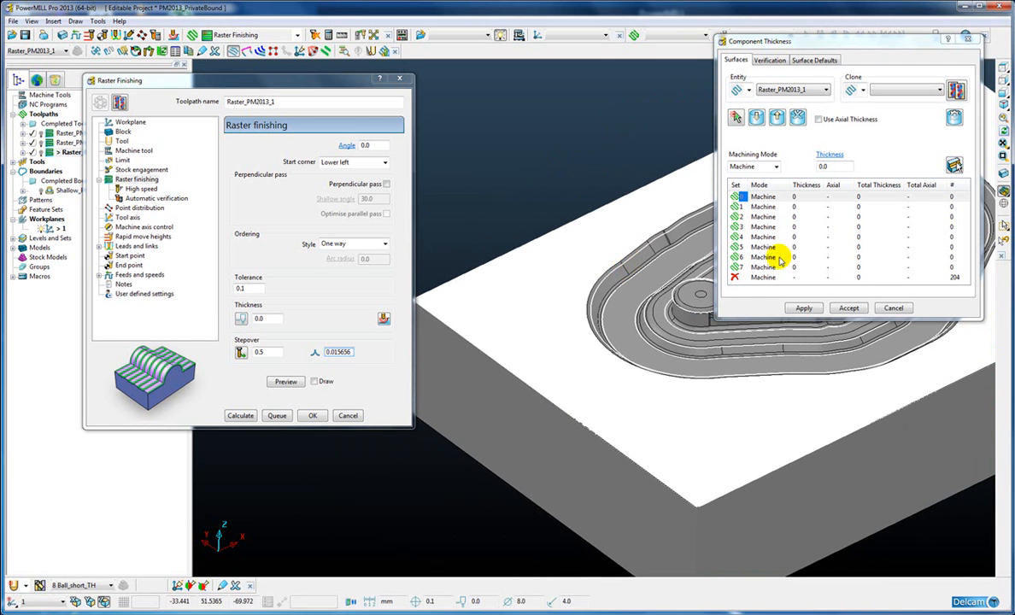
click(735, 117)
click(769, 167)
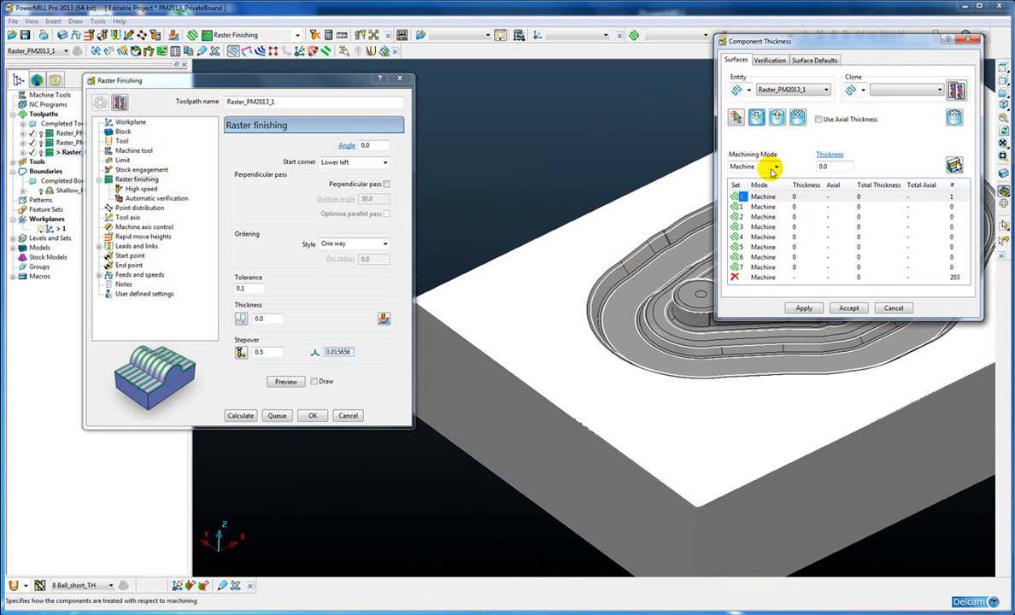
click(758, 185)
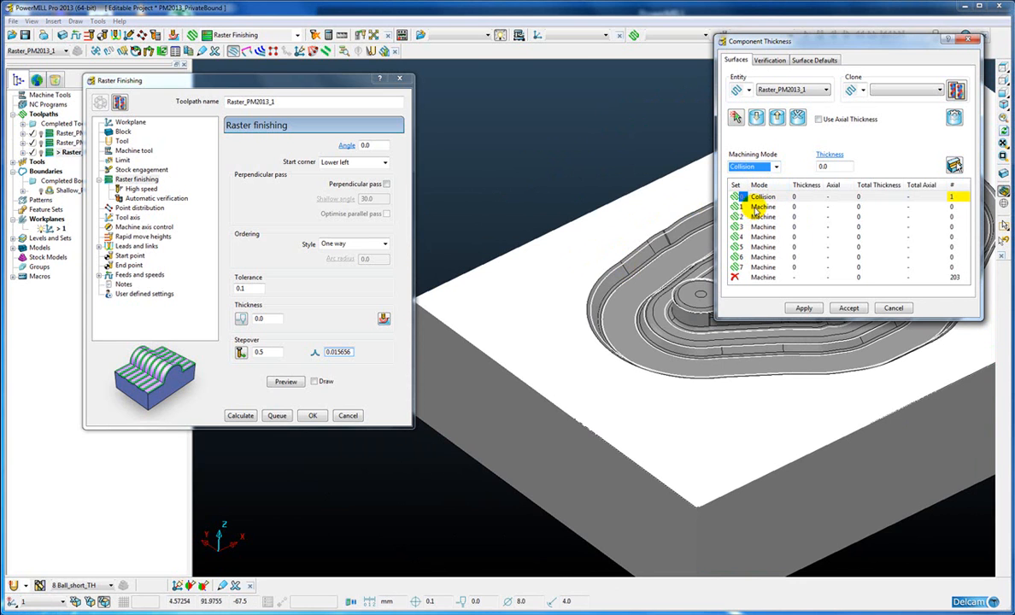
Add the top and rounded edge surfaces of both round bosses to the selection and assign it to thickness set 1
click(755, 208)
middle_drag(603, 290, 584, 363)
scroll(589, 350, up, 6)
click(584, 306)
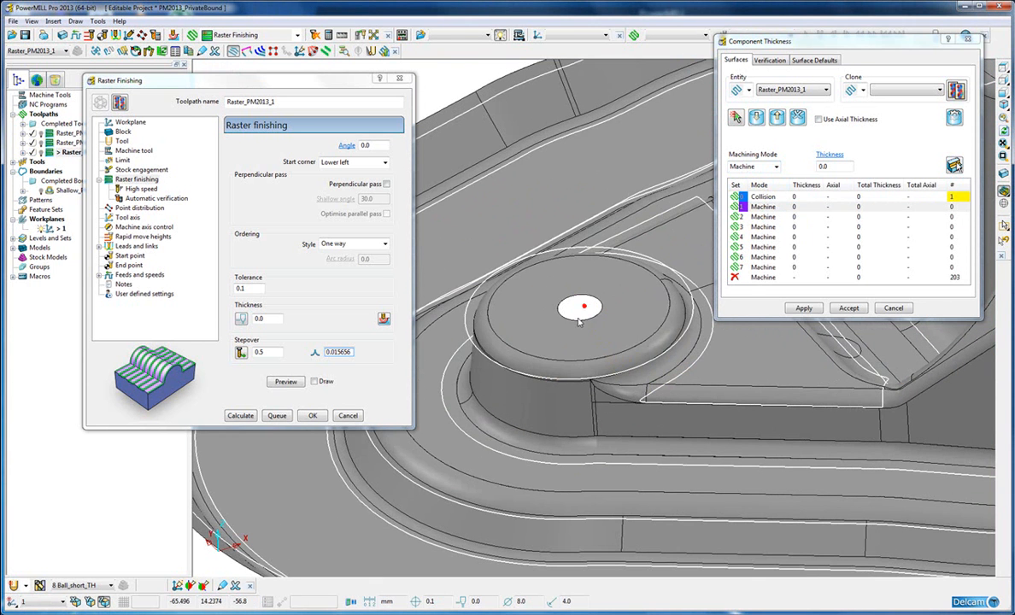
shift+click(529, 363)
scroll(556, 290, down, 5)
middle_drag(687, 317, 414, 414)
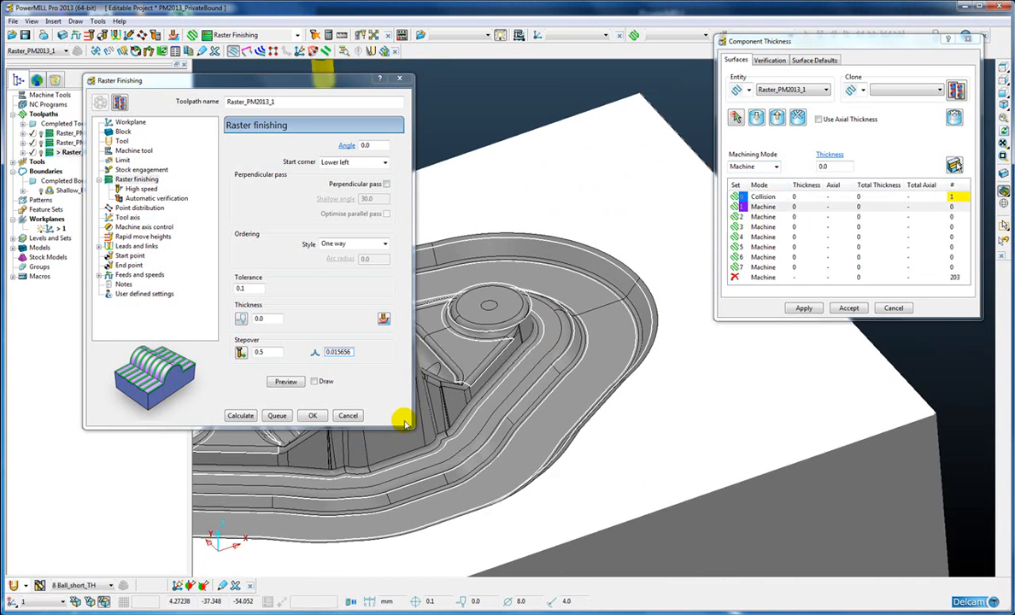
scroll(480, 386, up, 2)
scroll(640, 403, up, 2)
scroll(578, 345, up, 3)
scroll(511, 285, up, 2)
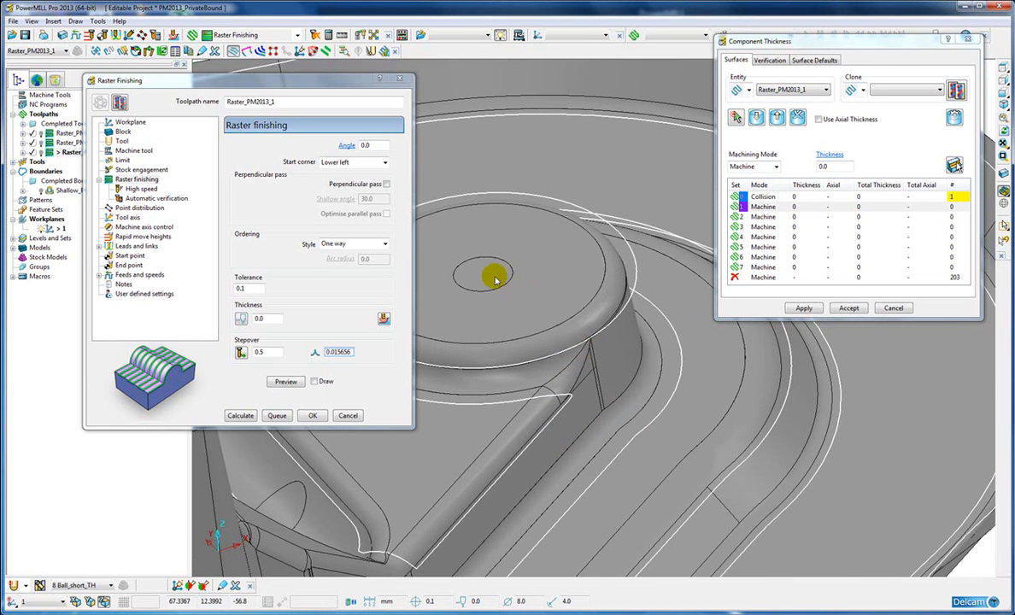
shift+click(492, 308)
shift+click(518, 350)
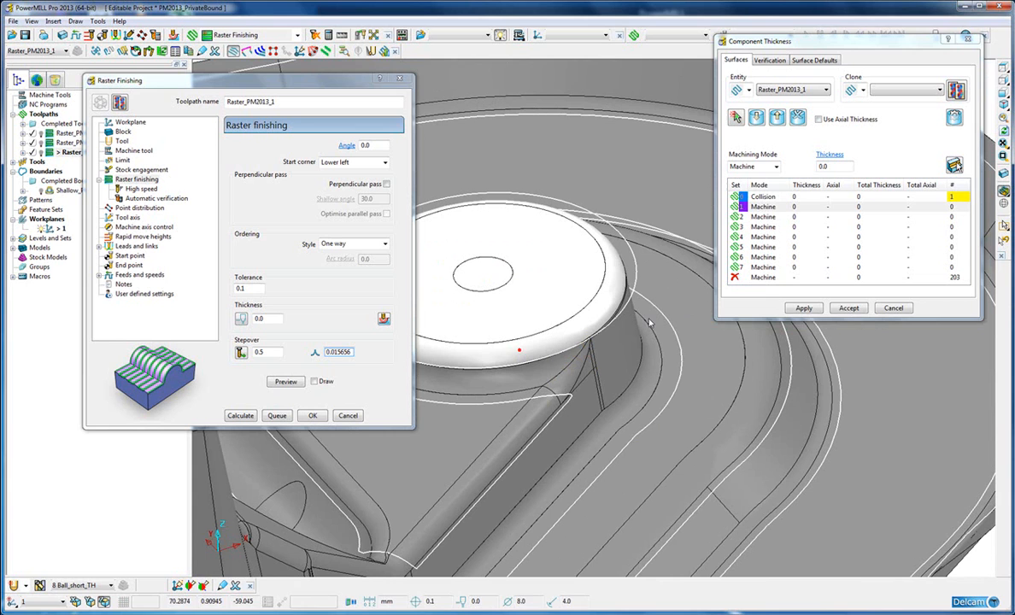
click(767, 207)
click(757, 117)
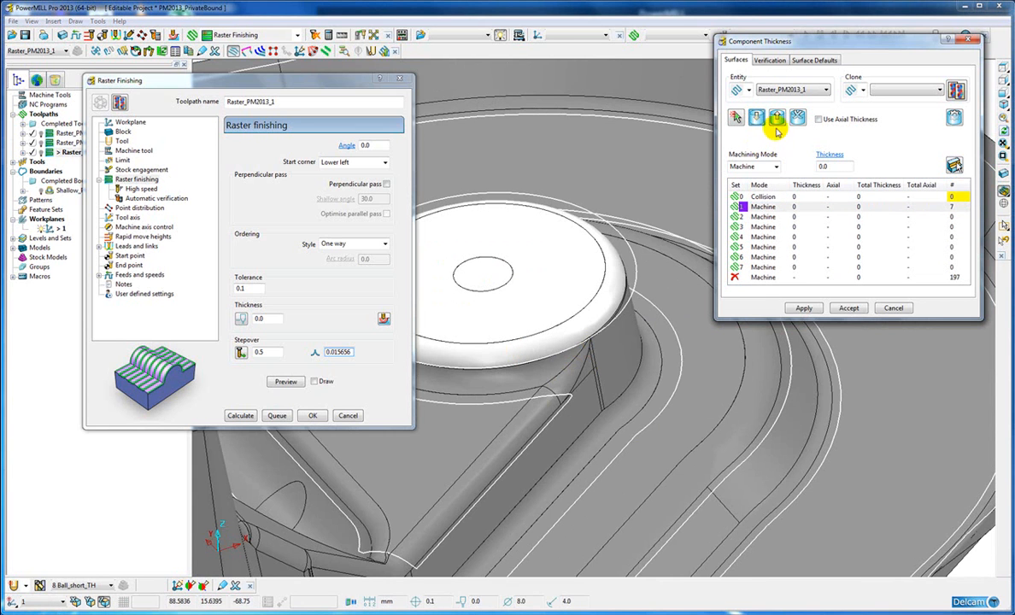
Set the thickness of set 1 to 1, apply it by overwriting the calculated toolpath, and accept the component thickness settings
double_click(821, 166)
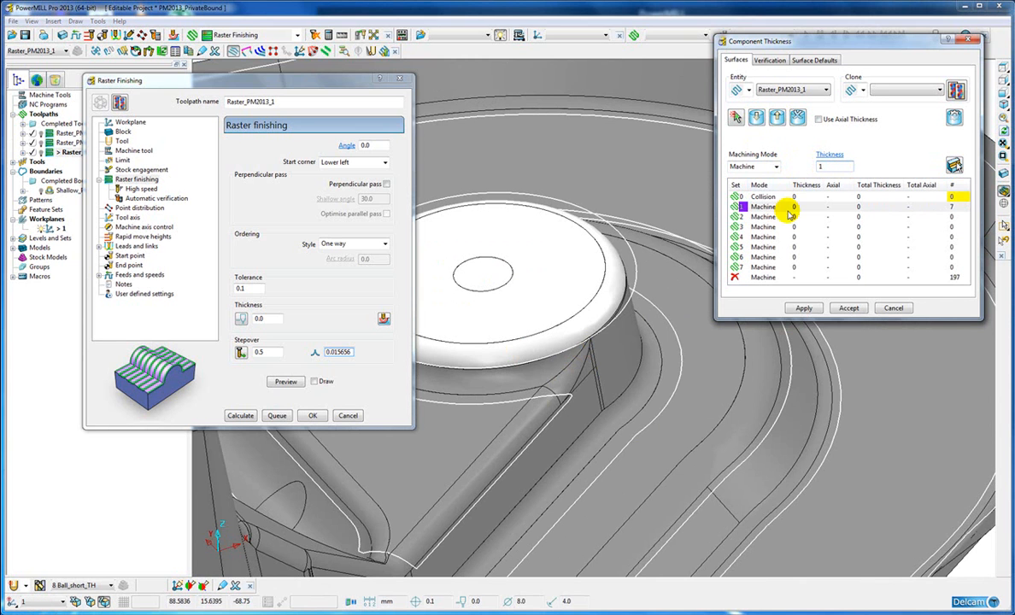
click(796, 309)
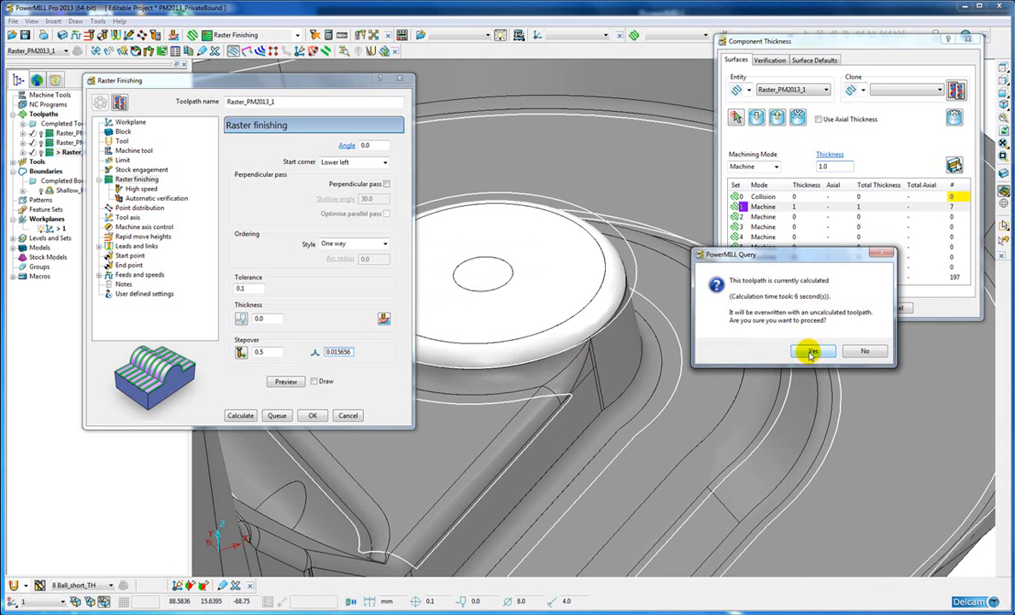
click(810, 351)
click(845, 308)
scroll(639, 309, down, 5)
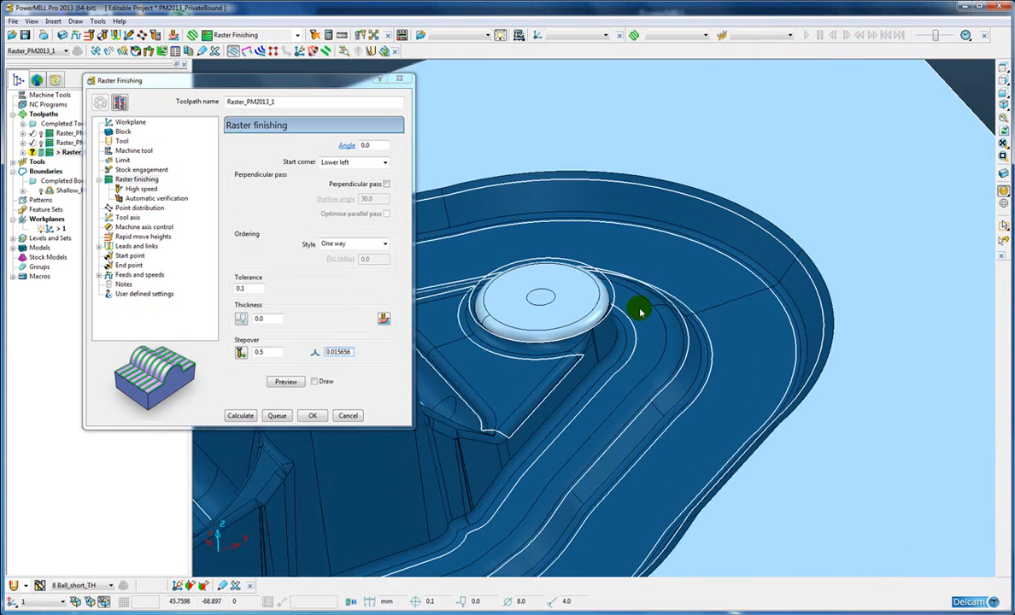
Shade the model by component thickness and check which surfaces belong to thickness set 1
mouse_move(1004, 189)
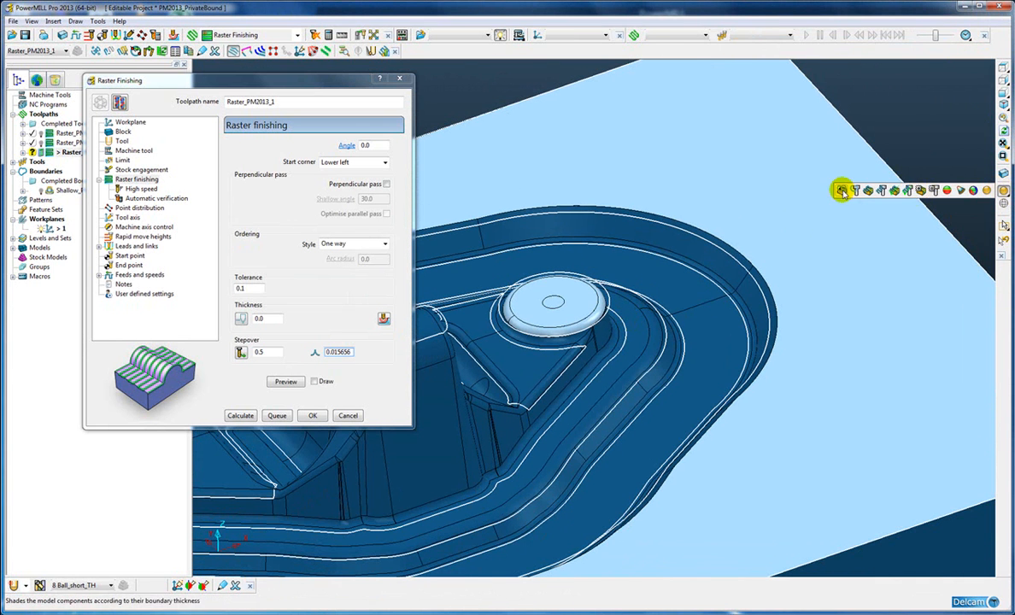
click(868, 192)
mouse_move(748, 195)
middle_down()
mouse_move(739, 198)
mouse_move(791, 215)
mouse_move(686, 222)
middle_up()
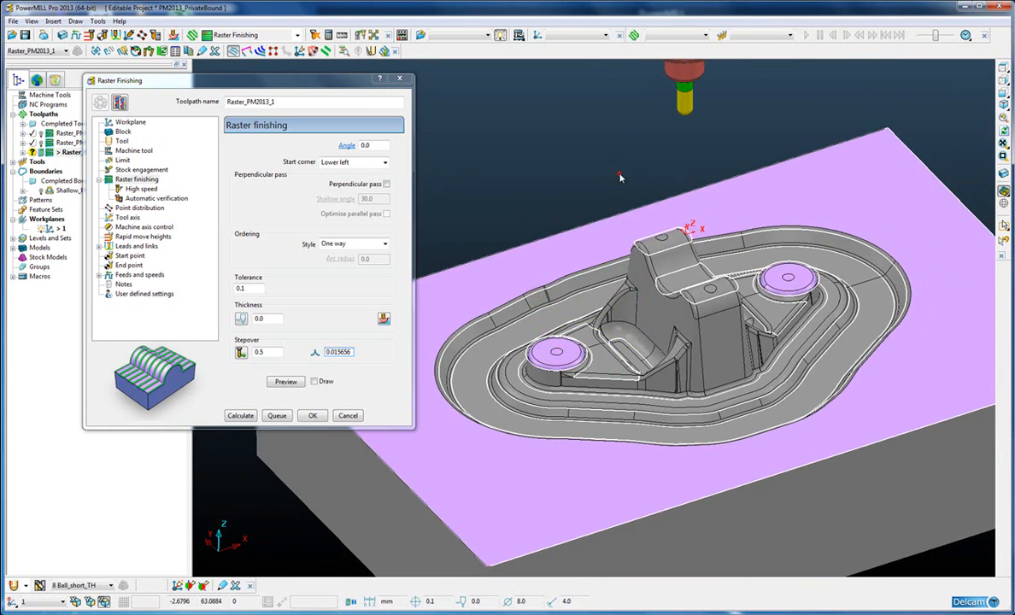
shift+middle_drag(618, 165, 612, 159)
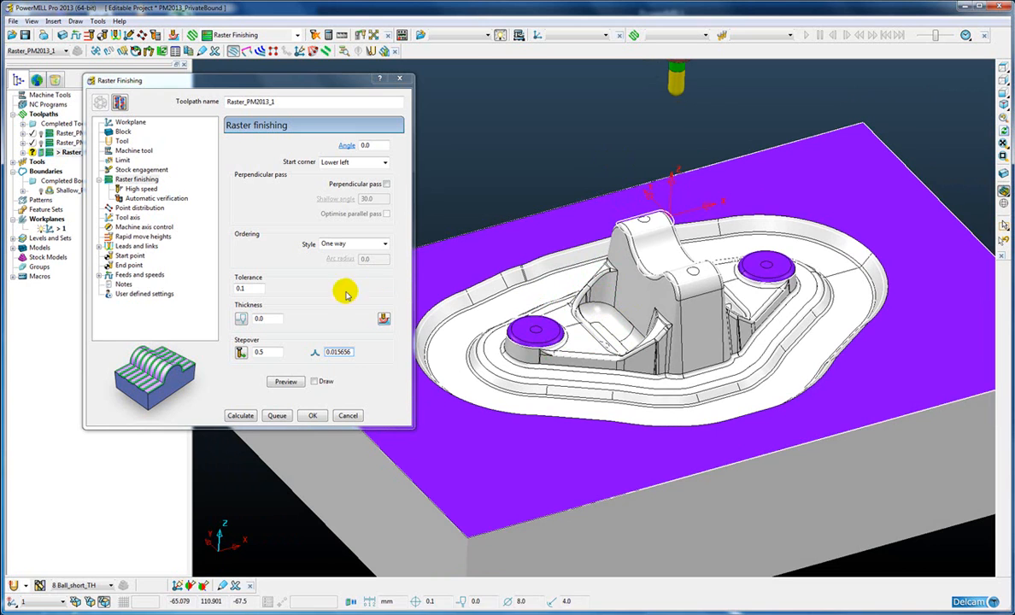
Reopen the component thickness settings, reassign the block's flat top surface to Collision set 0, and accept the change
click(383, 320)
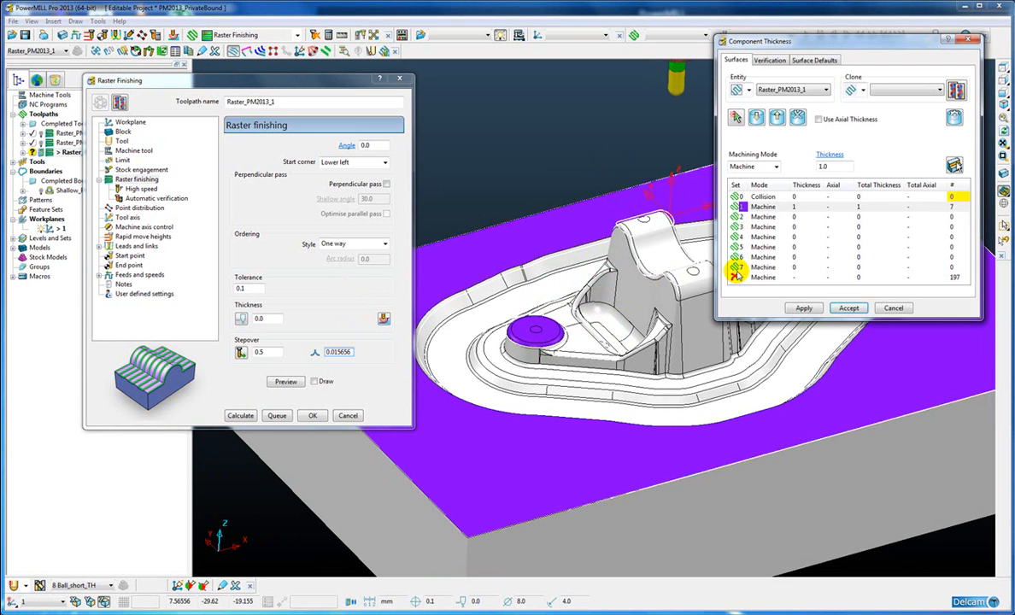
click(771, 198)
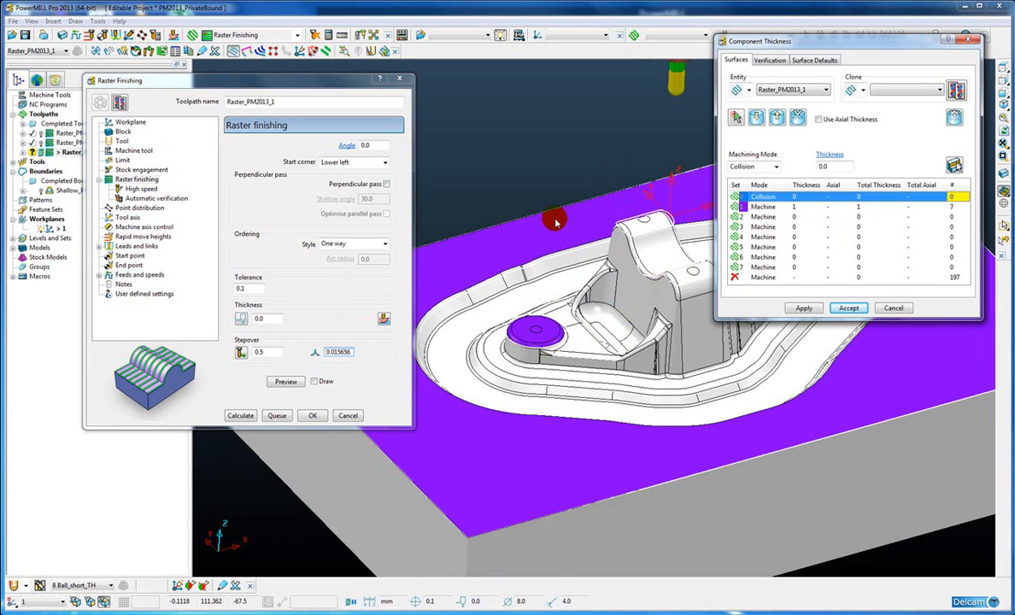
click(556, 223)
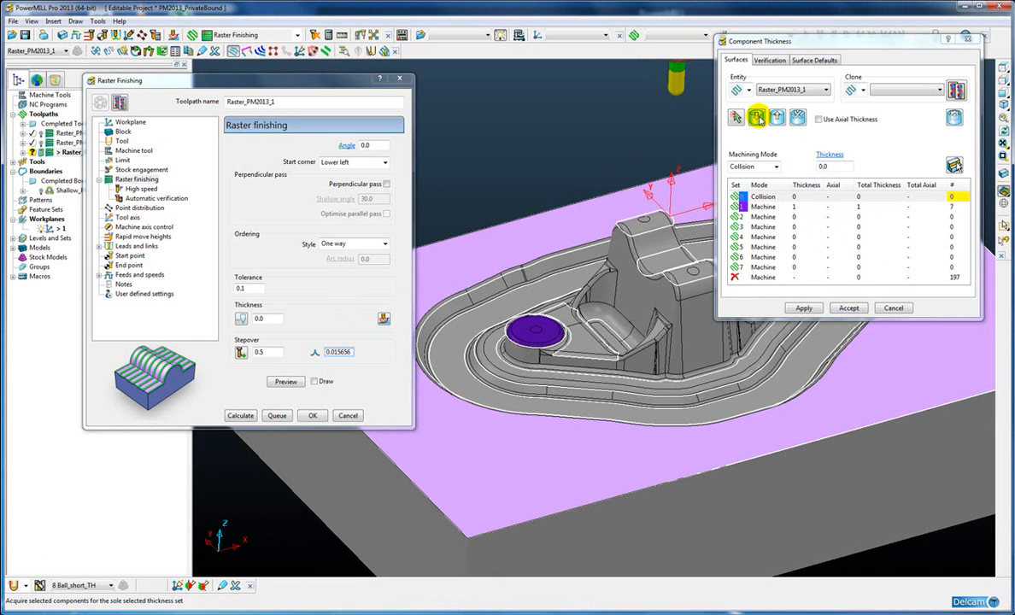
click(757, 119)
click(802, 309)
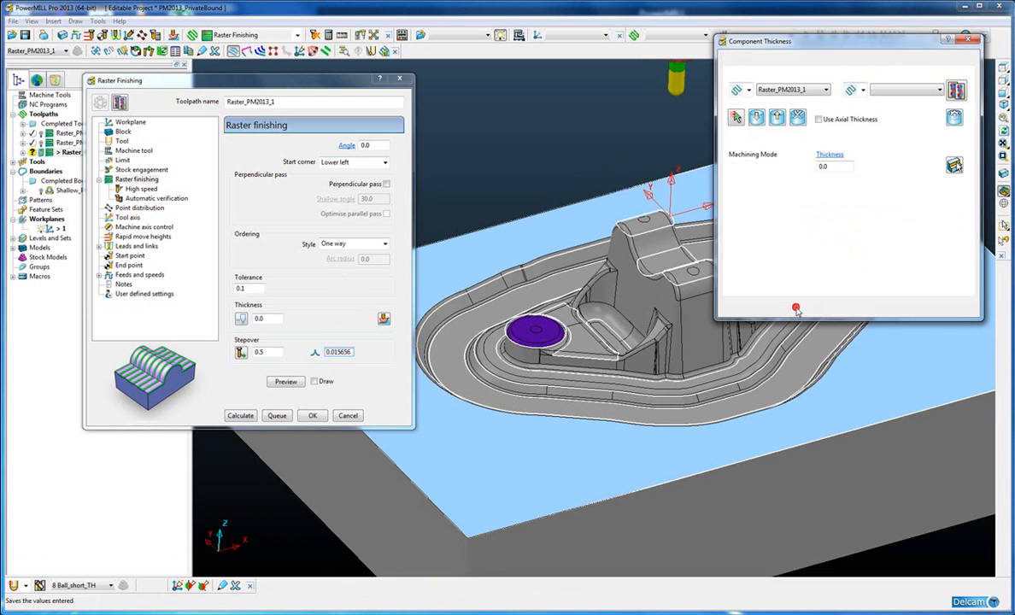
click(847, 309)
Return the model to plain shading and look over the block's top face and the pocket
scroll(504, 118, down, 2)
scroll(548, 327, down, 2)
mouse_move(550, 329)
middle_down()
mouse_move(555, 347)
mouse_move(583, 297)
middle_up()
click(1003, 189)
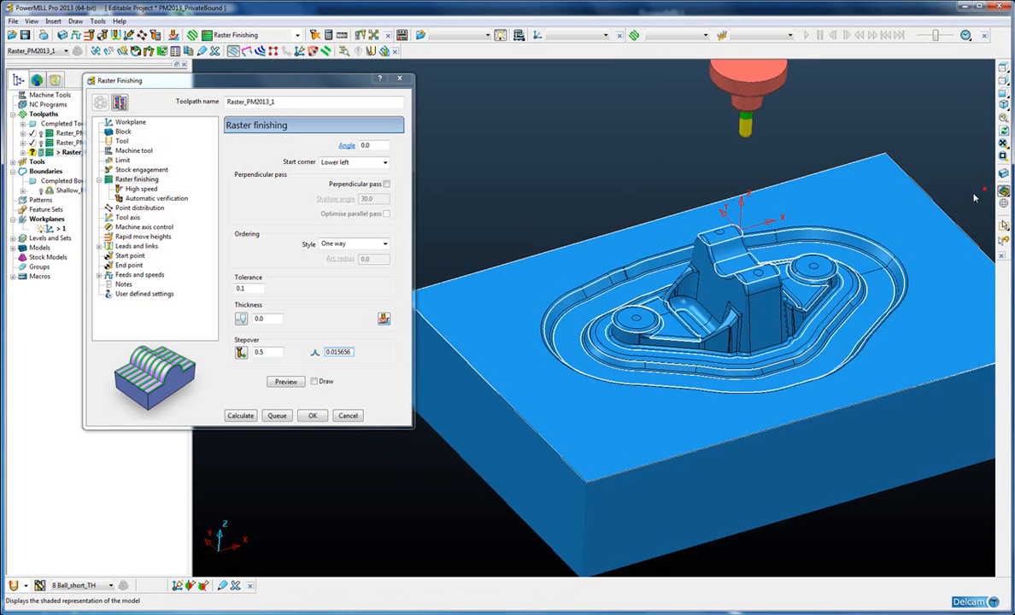
shift+middle_drag(583, 420, 675, 412)
scroll(650, 404, up, 2)
mouse_move(578, 396)
shift+middle_down()
mouse_move(664, 389)
mouse_move(643, 355)
shift+middle_up()
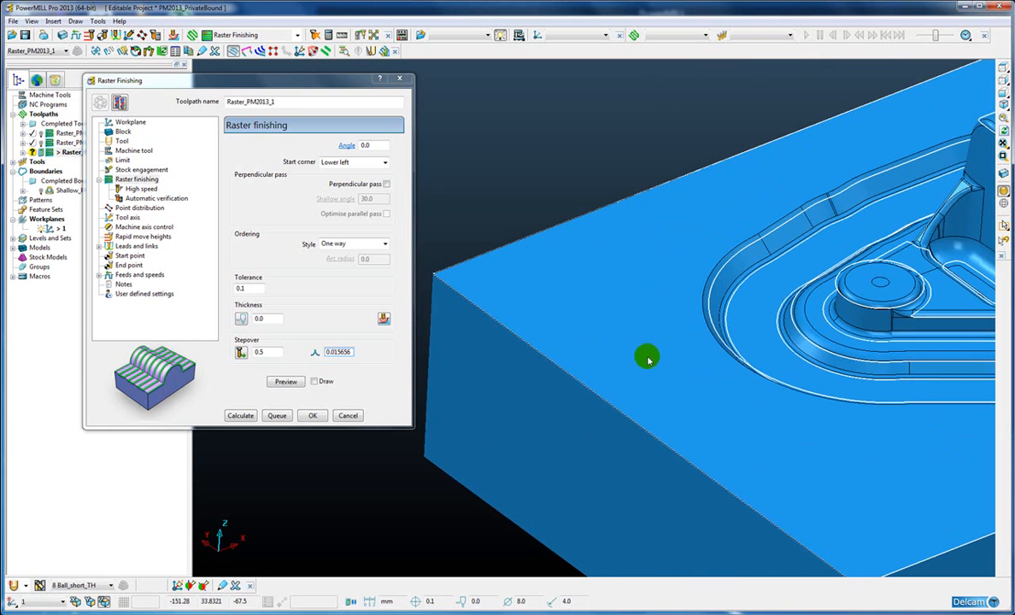
Hide the model shading to examine the toolpath's existing private boundary, and restore the plain shading
click(1004, 189)
click(696, 284)
click(557, 221)
click(645, 129)
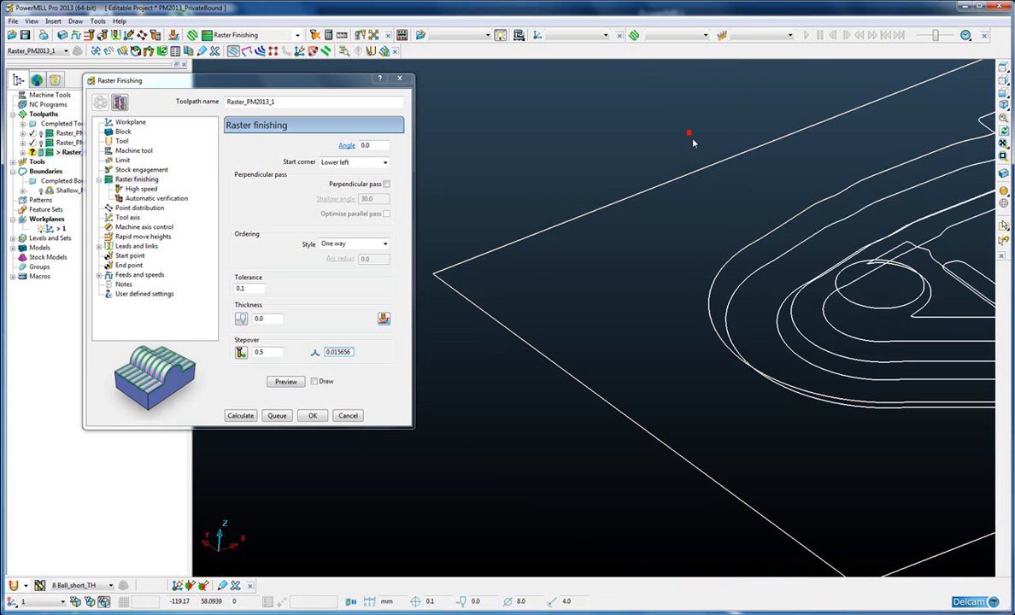
click(1004, 192)
mouse_move(655, 198)
ctrl+middle_down()
mouse_move(653, 222)
mouse_move(536, 221)
ctrl+middle_up()
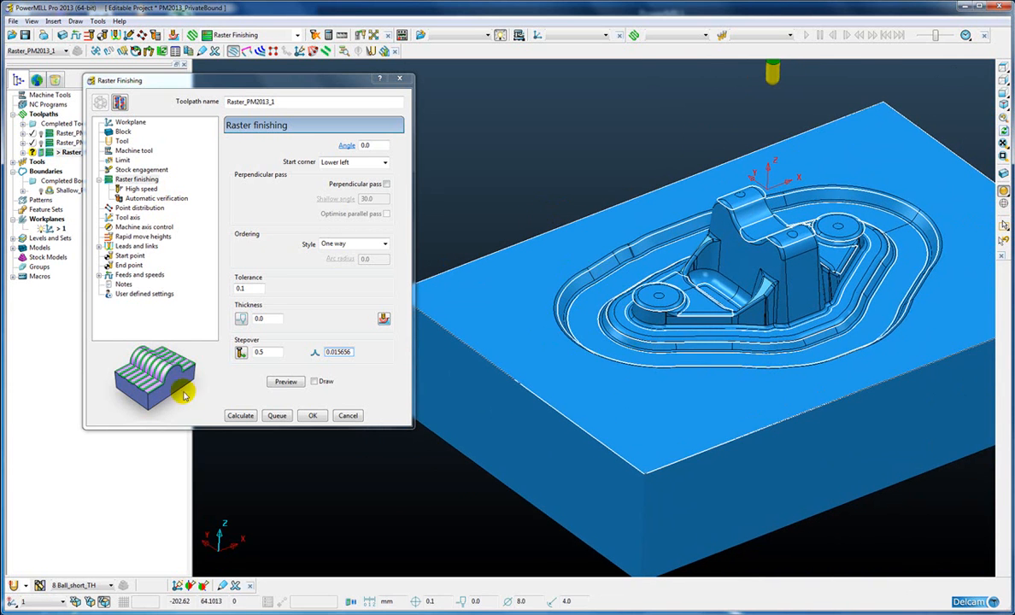
Calculate the Raster_PM2013_1 toolpath with the changed component thickness and display it on the model
click(241, 416)
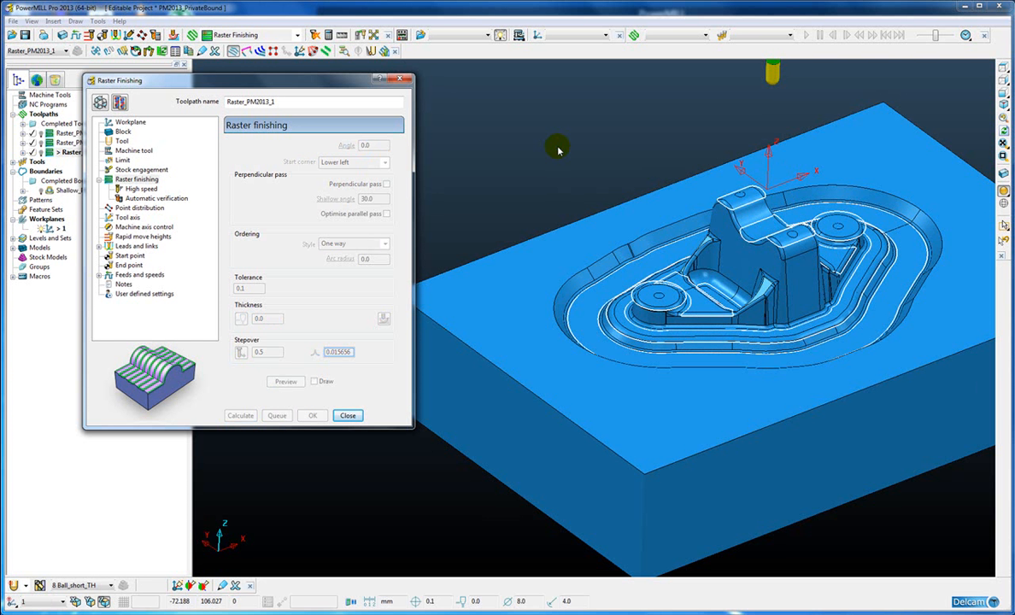
middle_drag(557, 150, 521, 317)
click(41, 151)
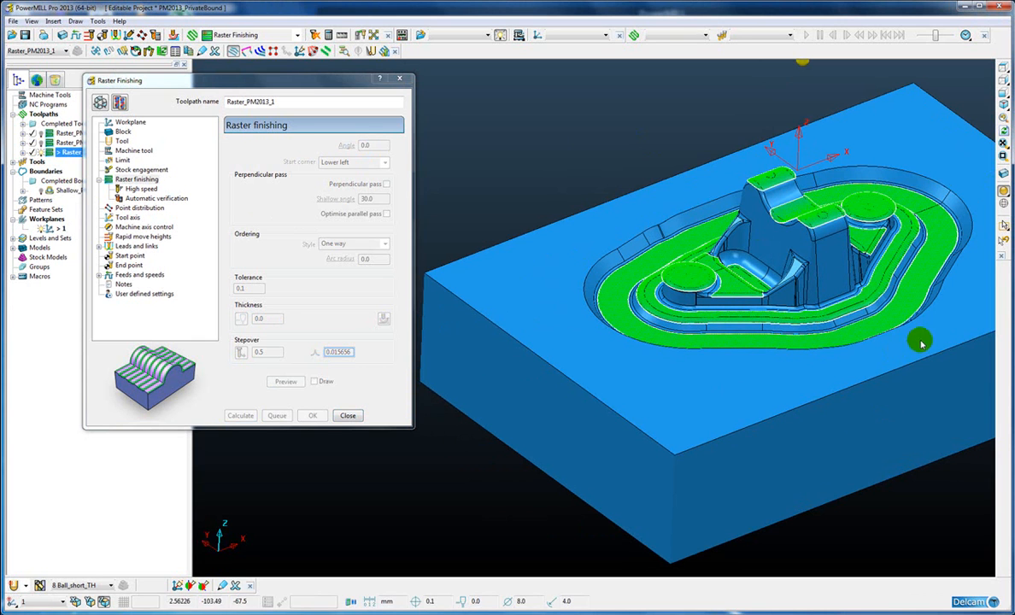
Hide the toolpath and model shading to examine the recalculated private boundary, and turn the shading back on
click(41, 152)
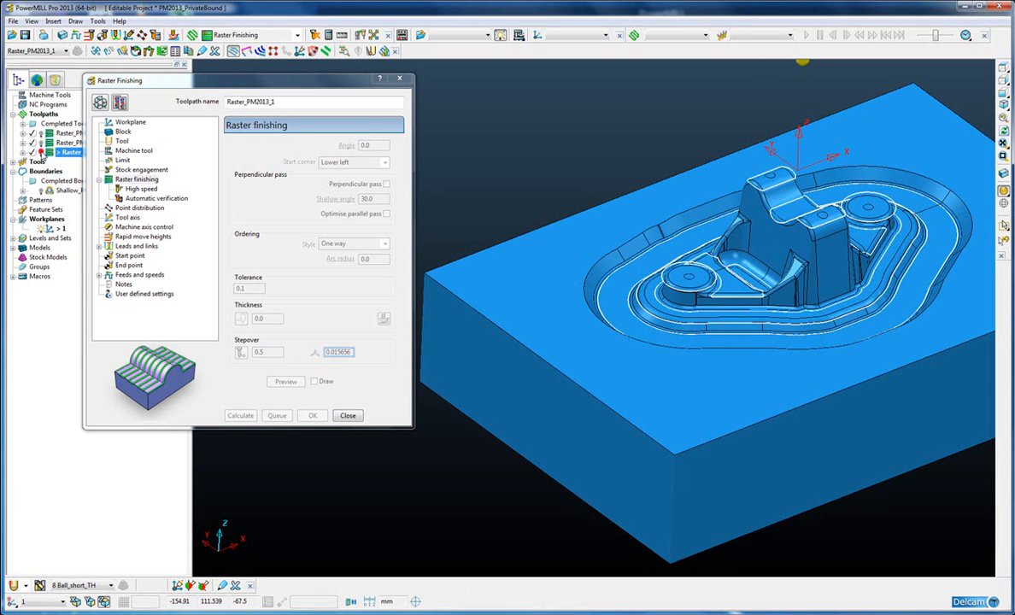
click(1003, 193)
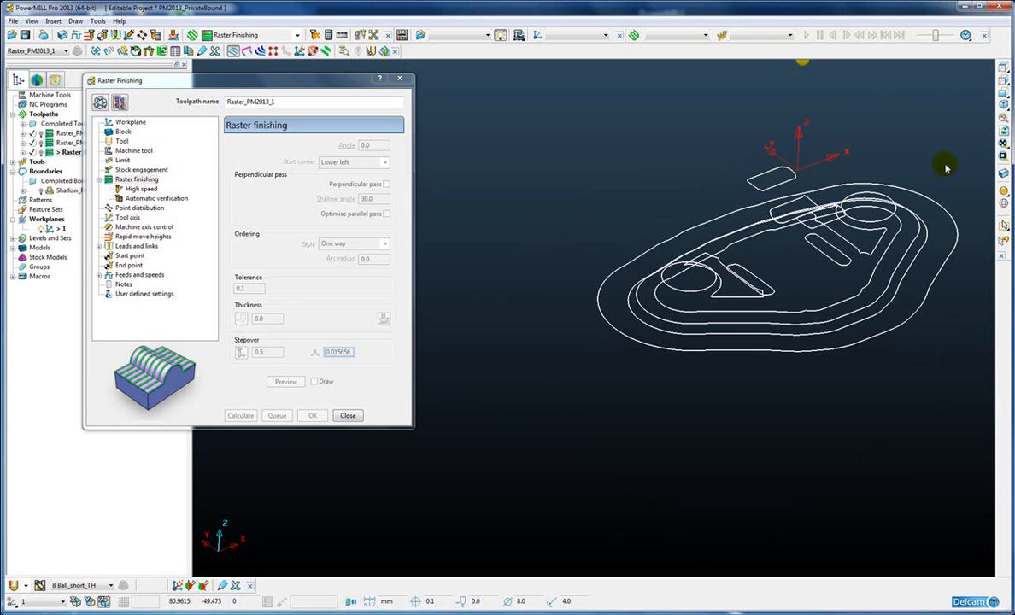
click(1004, 190)
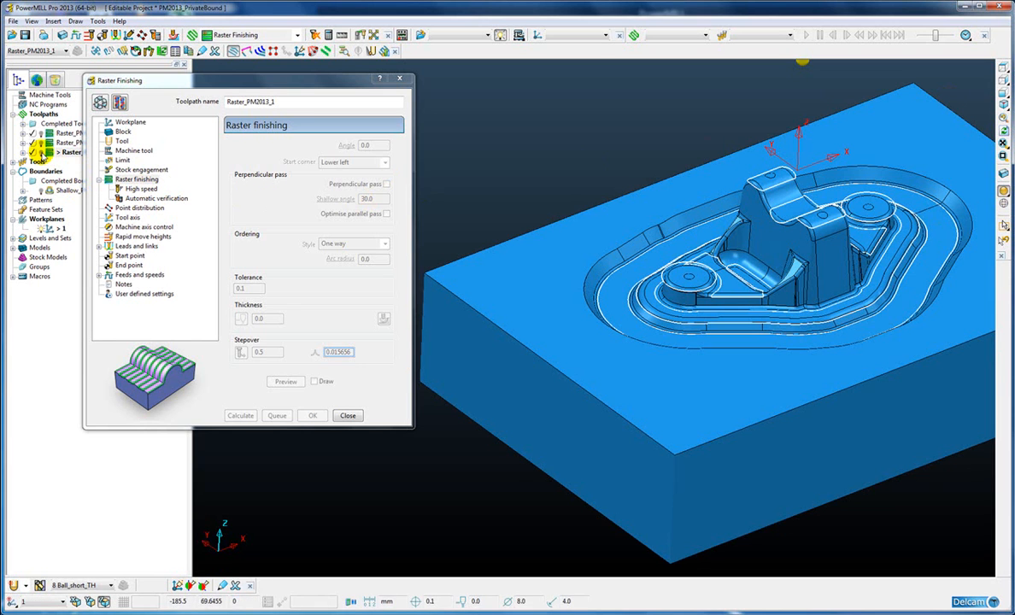
Display the toolpath, examine its offset above the round boss from the side, and return to an isometric view
click(40, 152)
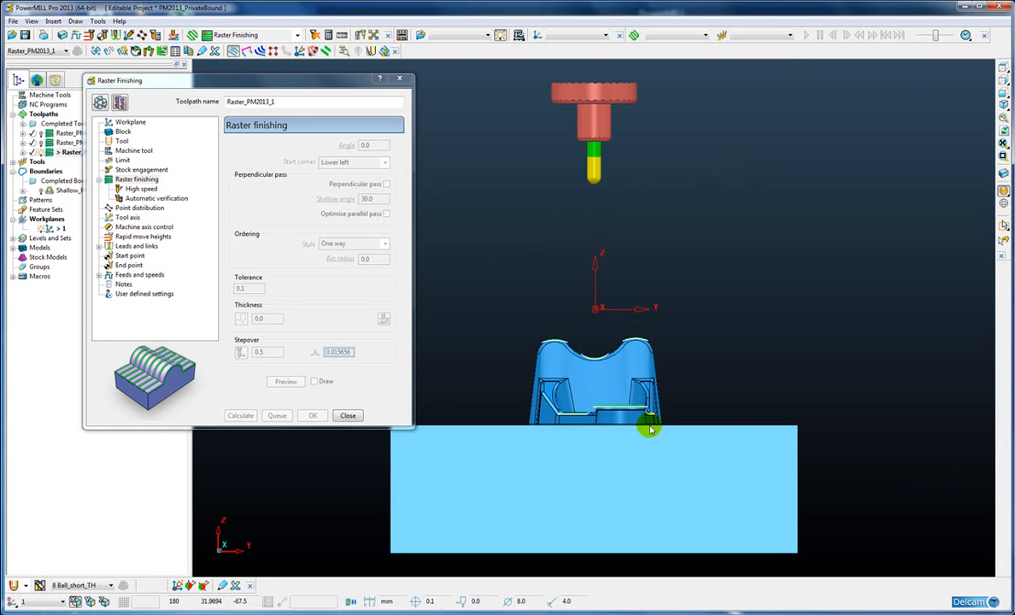
click(1001, 92)
shift+middle_drag(558, 404, 664, 343)
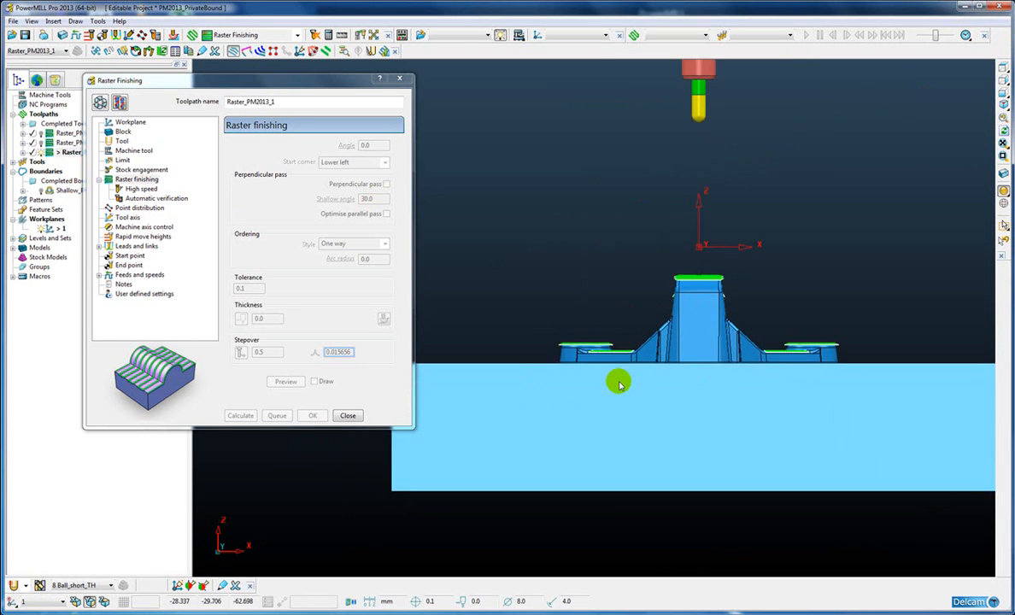
scroll(663, 342, up, 11)
shift+middle_drag(553, 436, 738, 138)
scroll(705, 250, down, 2)
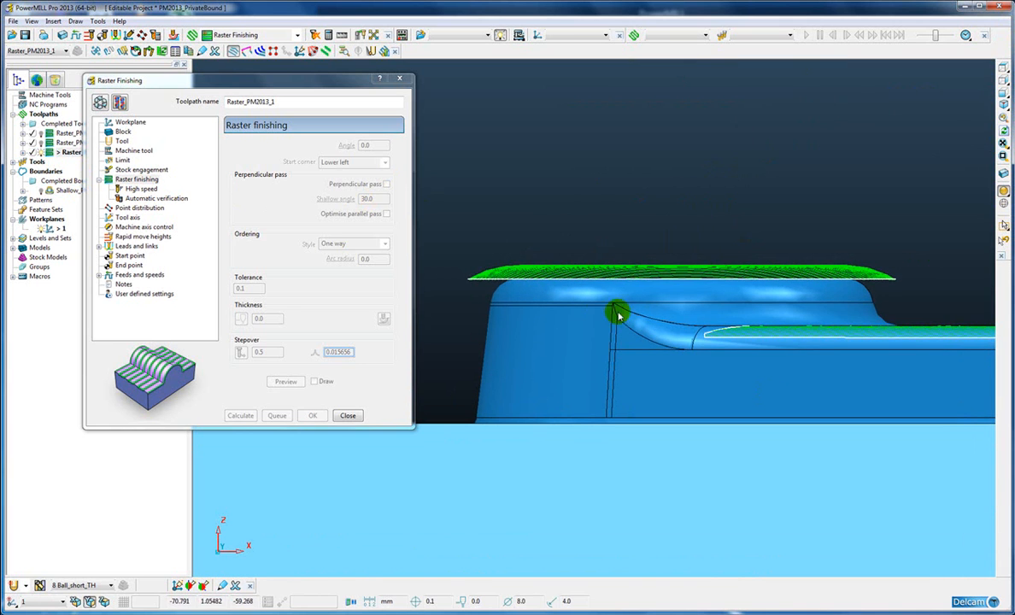
scroll(547, 282, up, 1)
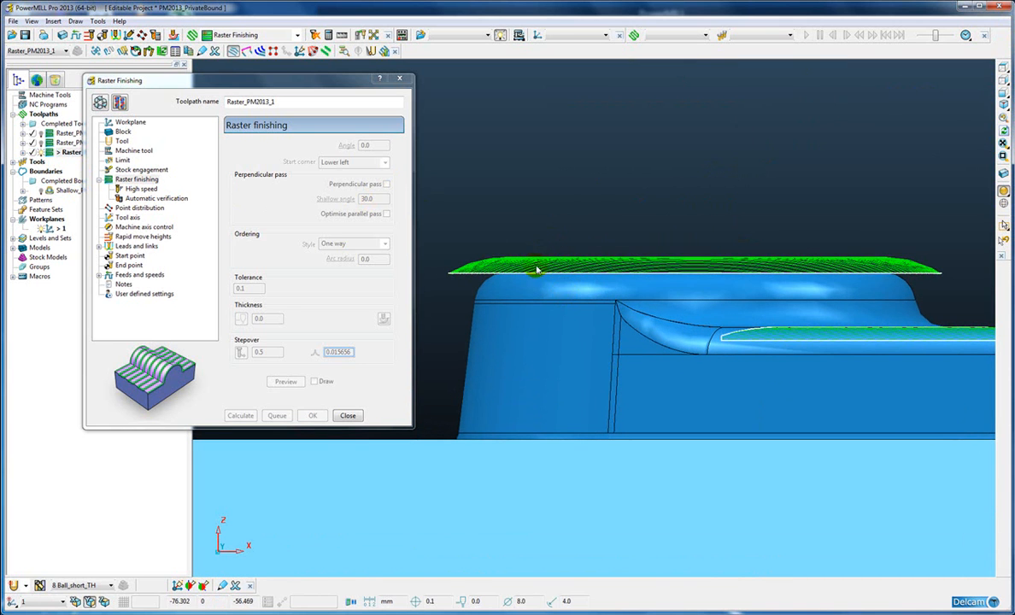
scroll(612, 280, up, 3)
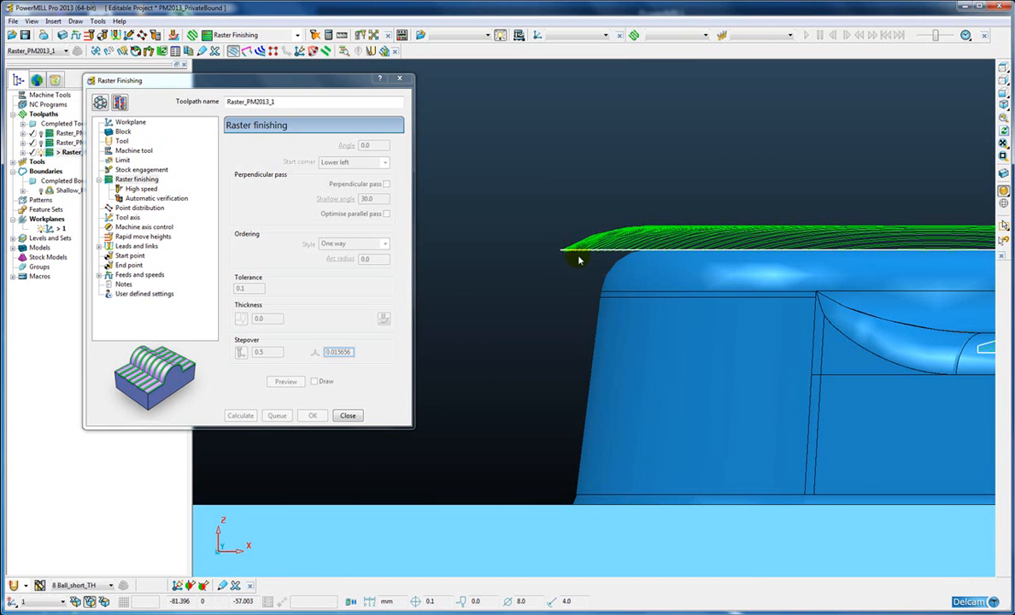
scroll(650, 235, down, 3)
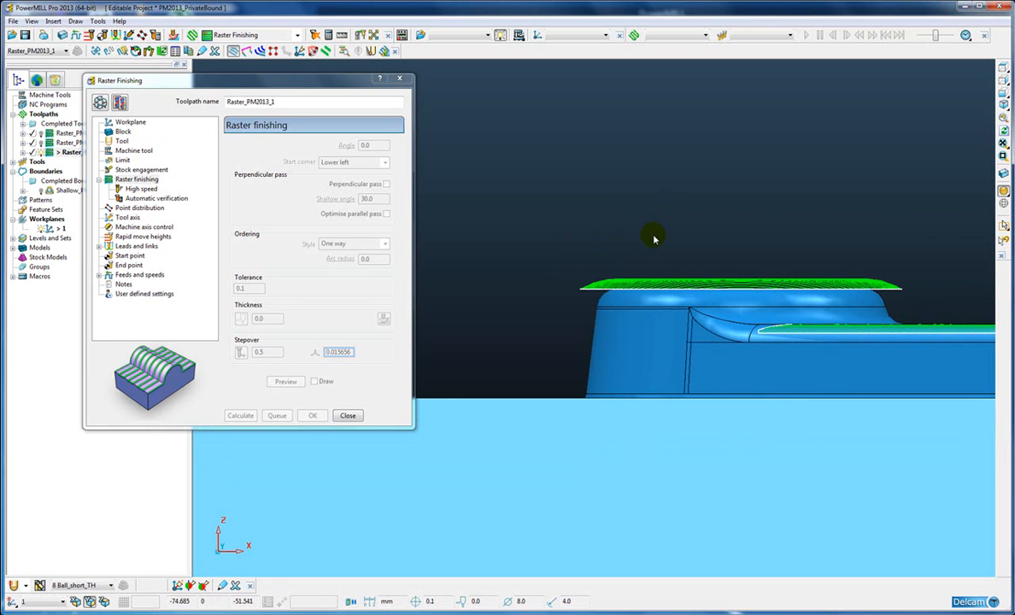
key(ctrl+1)
shift+middle_drag(603, 373, 632, 313)
scroll(558, 325, up, 2)
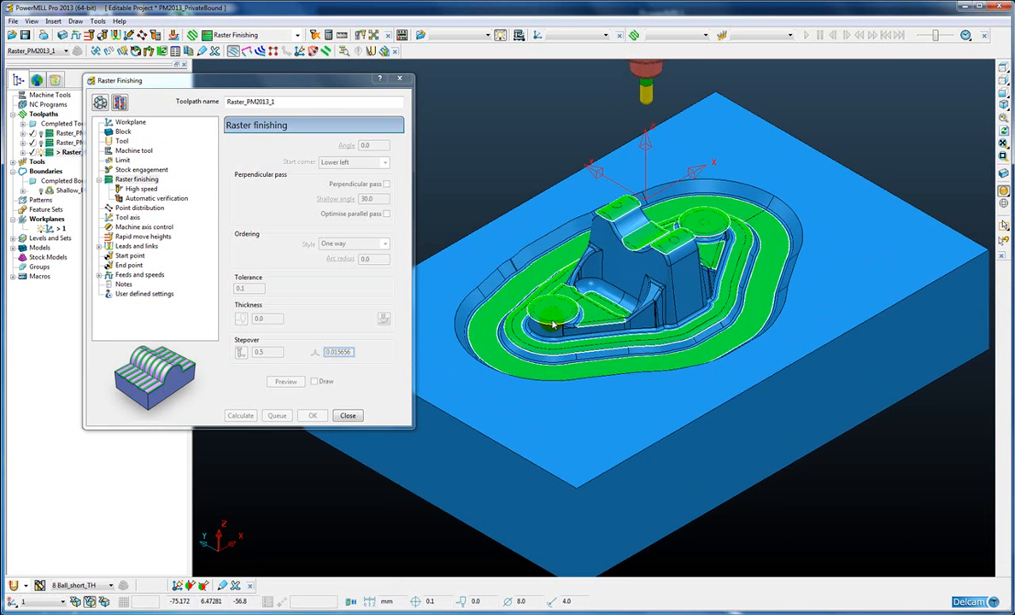
middle_drag(558, 325, 592, 324)
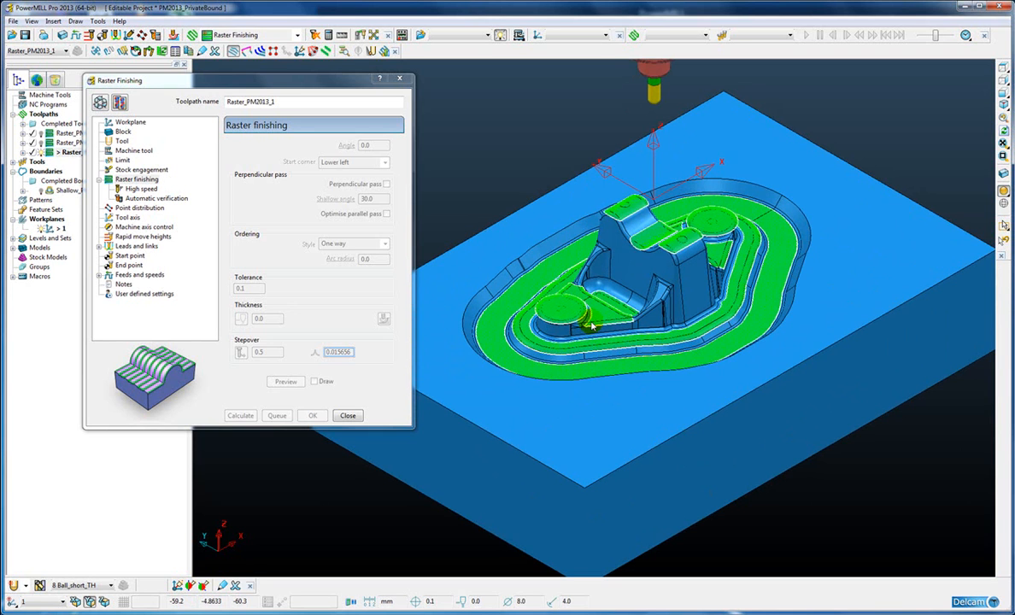
Close the raster finishing settings and create a user-defined boundary from the block's flat top surface
click(349, 415)
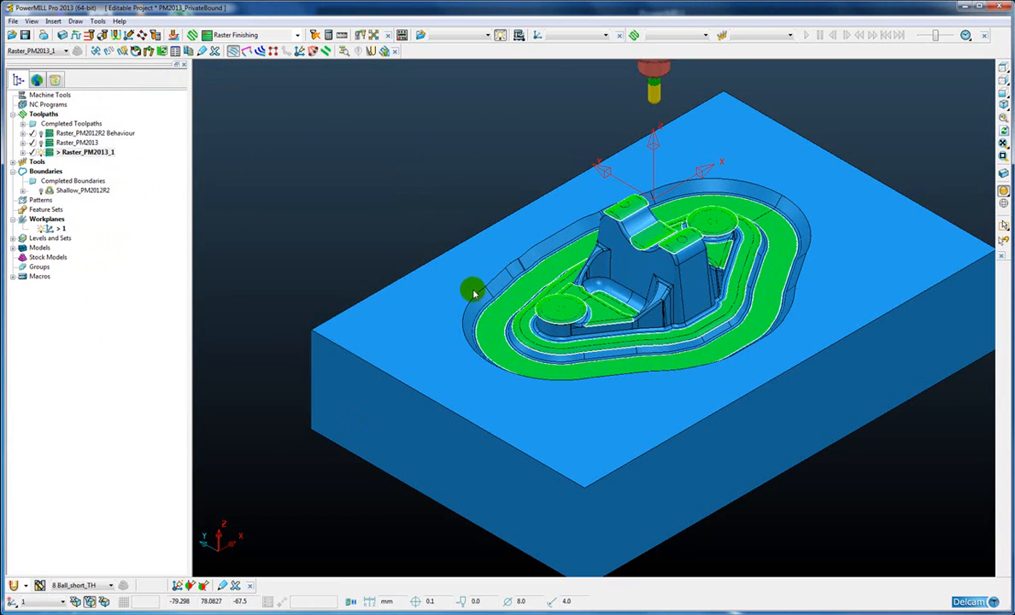
click(424, 299)
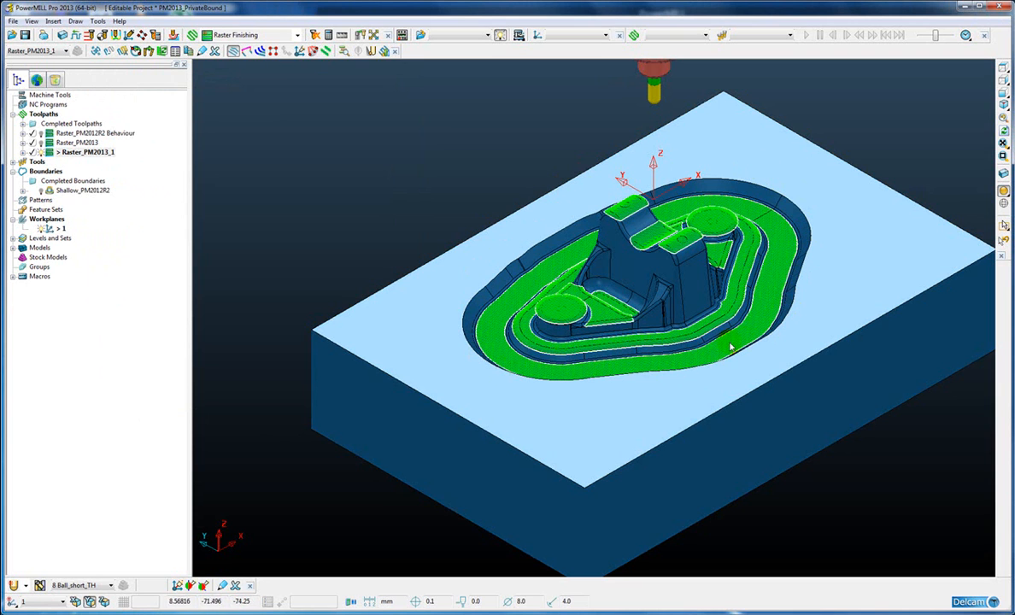
right_click(43, 173)
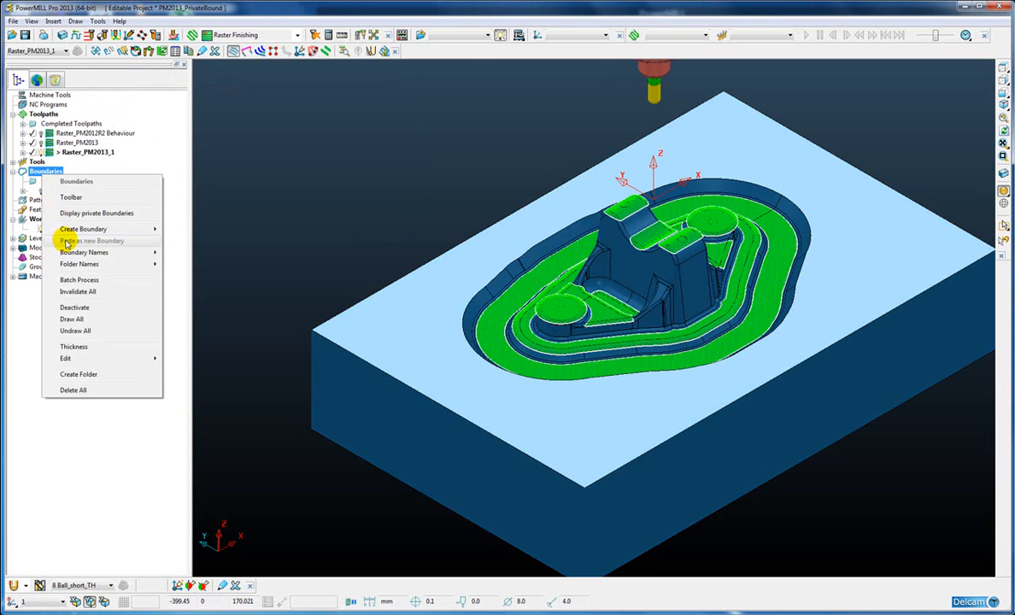
mouse_move(68, 228)
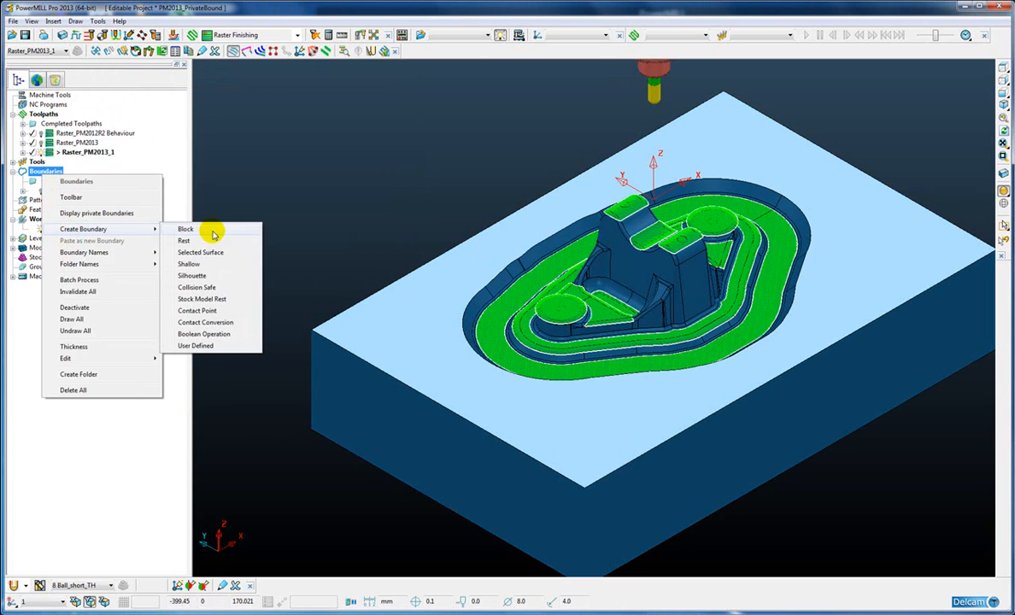
click(196, 345)
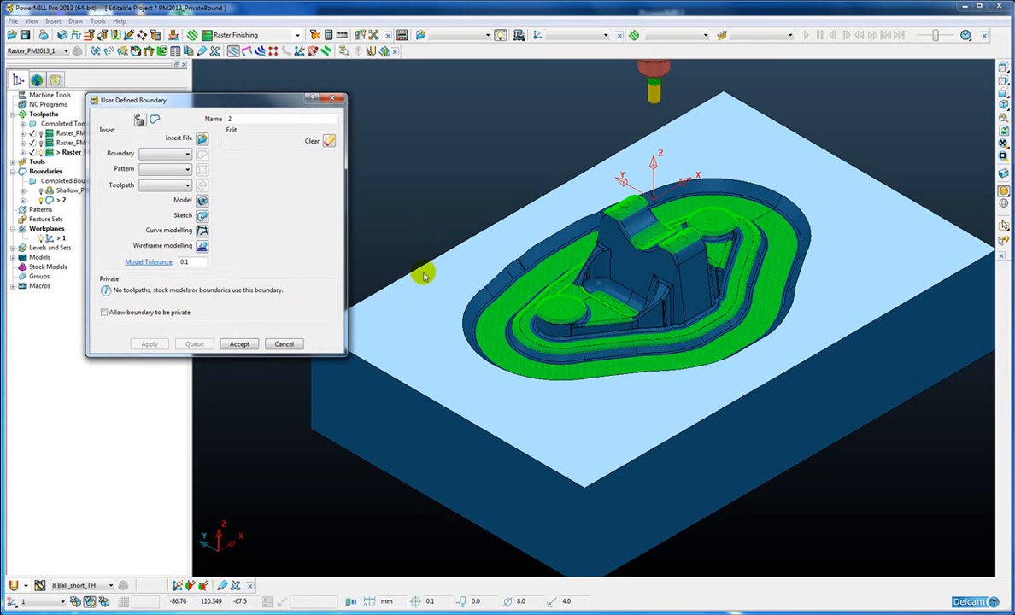
click(202, 200)
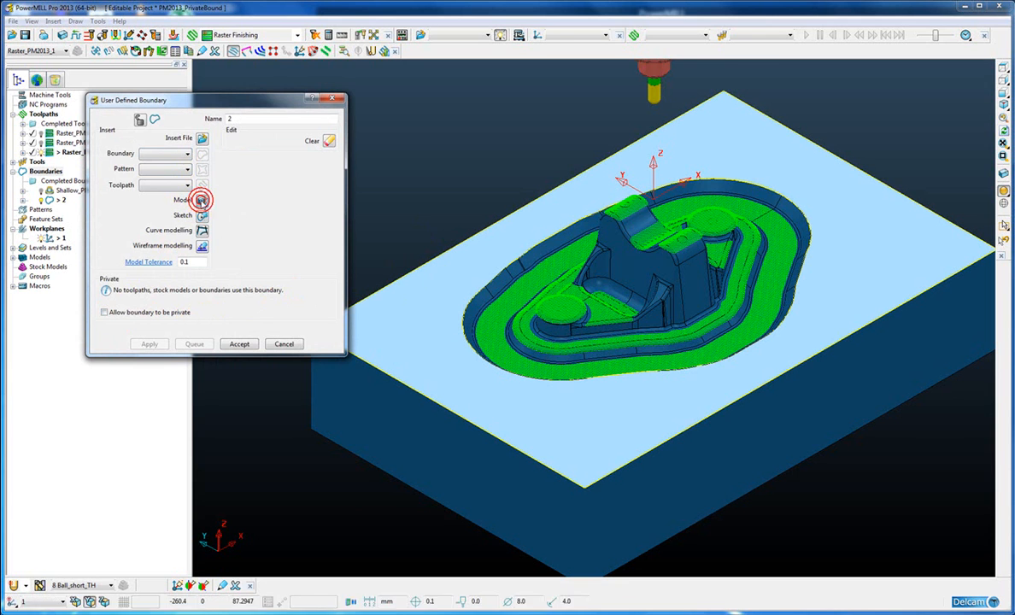
click(232, 345)
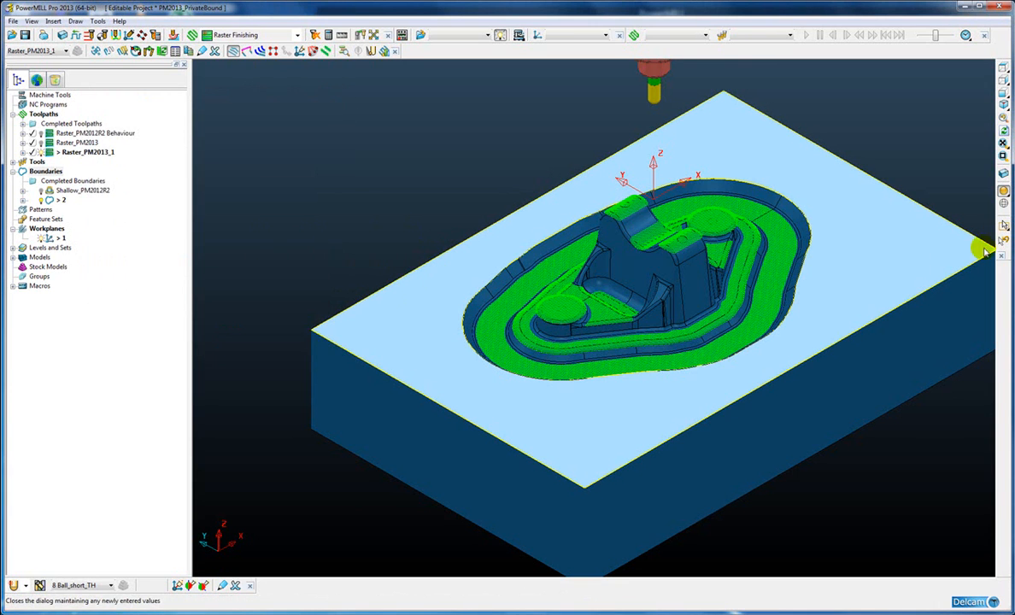
Delete the outer rectangular segment of the new boundary with the model shading hidden, and restore the shading
click(1004, 192)
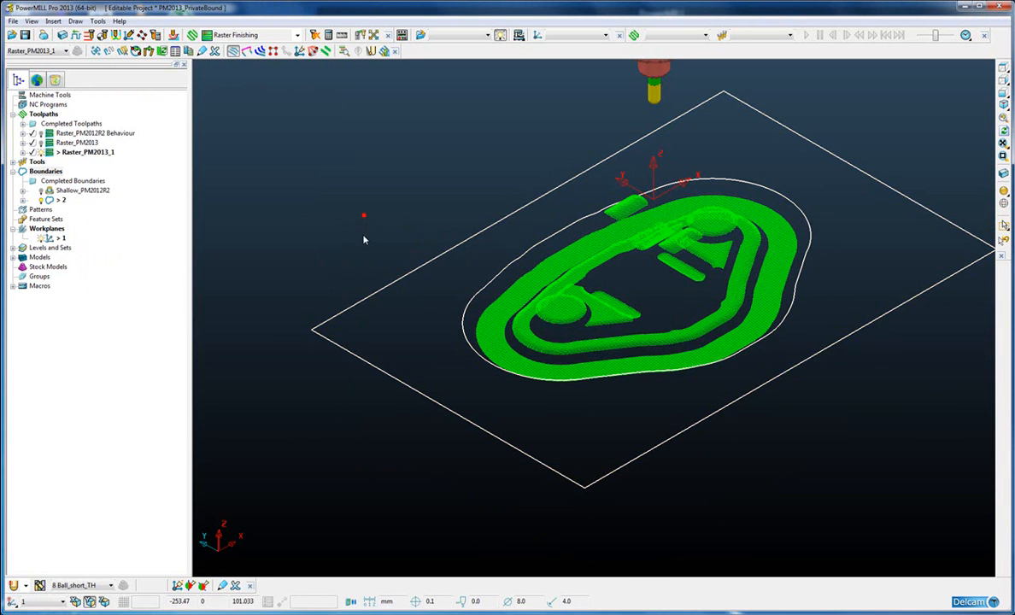
key(Delete)
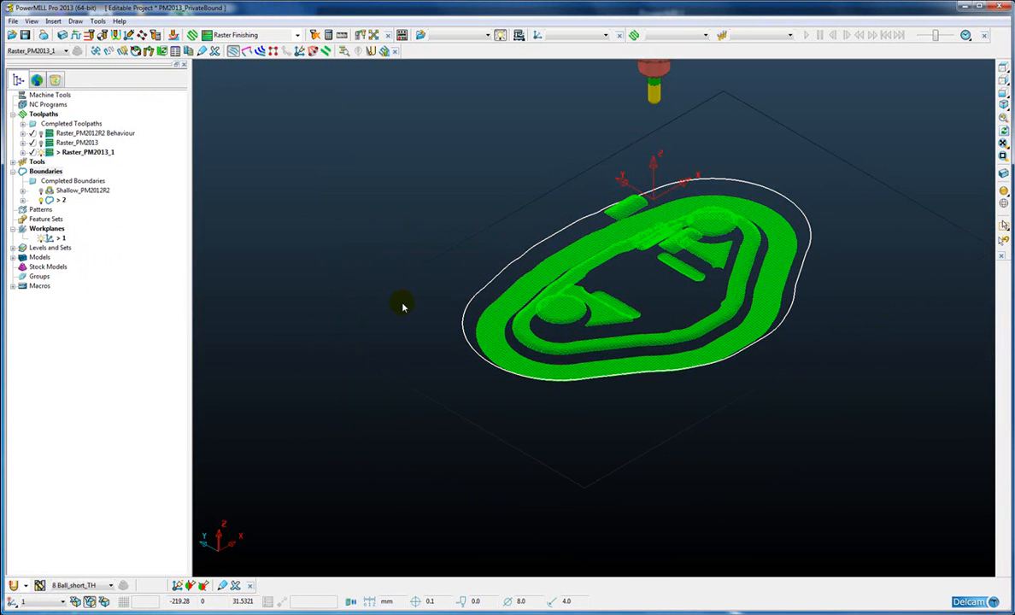
click(1004, 193)
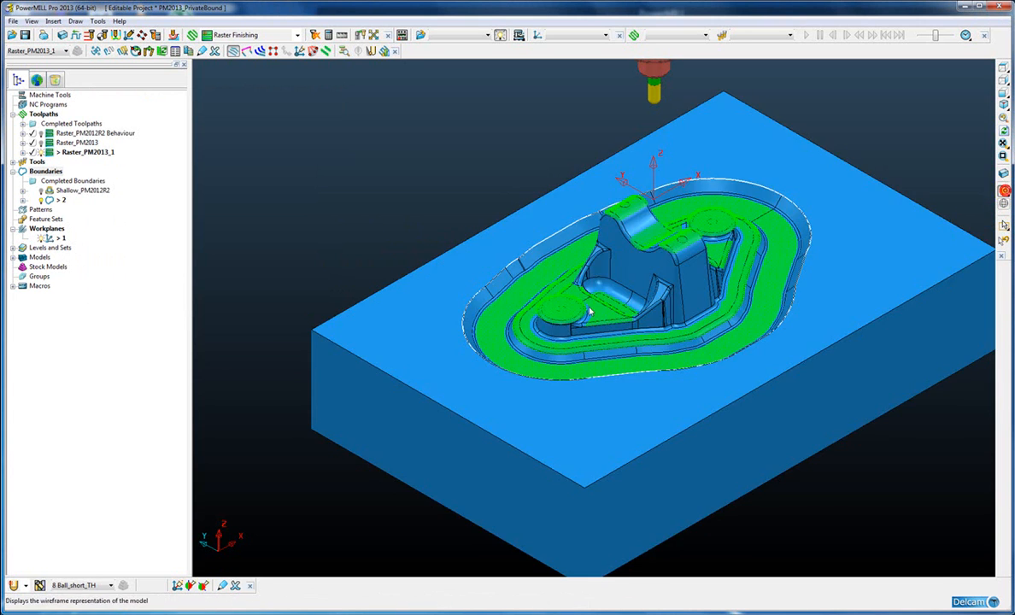
shift+middle_drag(496, 285, 463, 283)
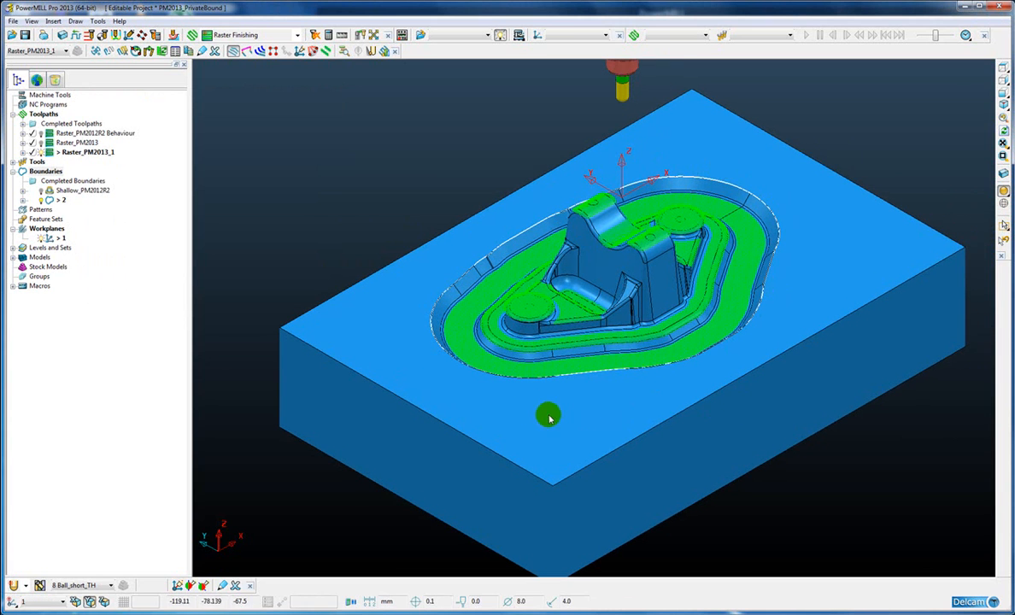
middle_drag(430, 287, 432, 293)
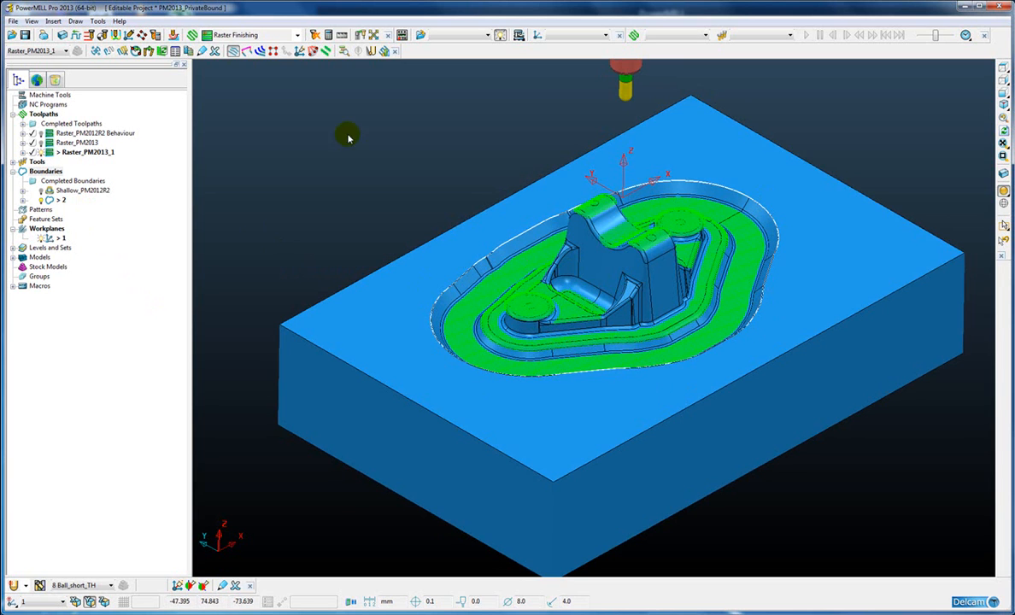
Create a Constant Z Finishing toolpath, check its limit and strategy settings, and calculate it
click(193, 35)
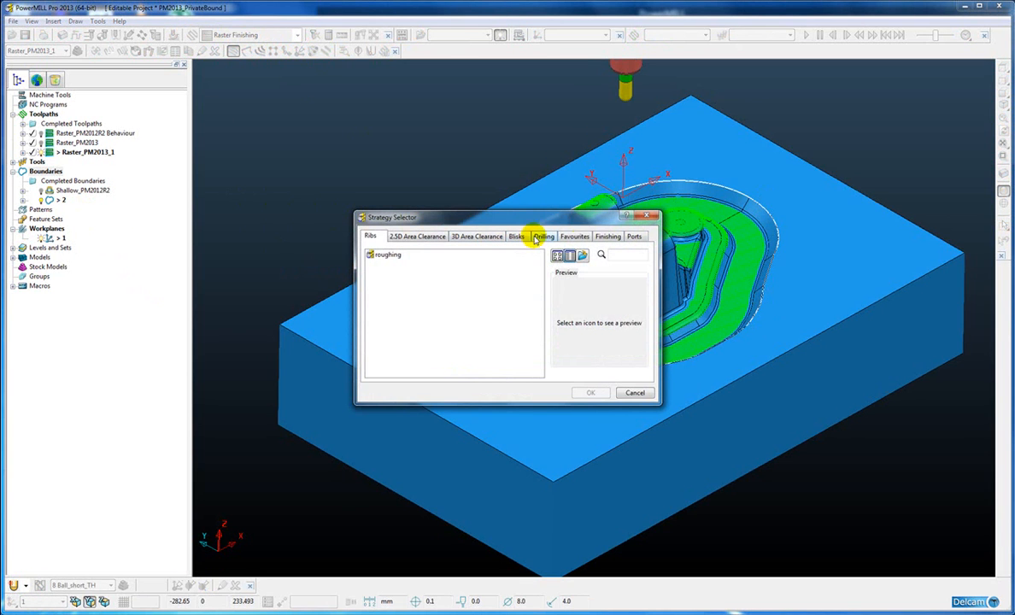
click(608, 236)
click(427, 265)
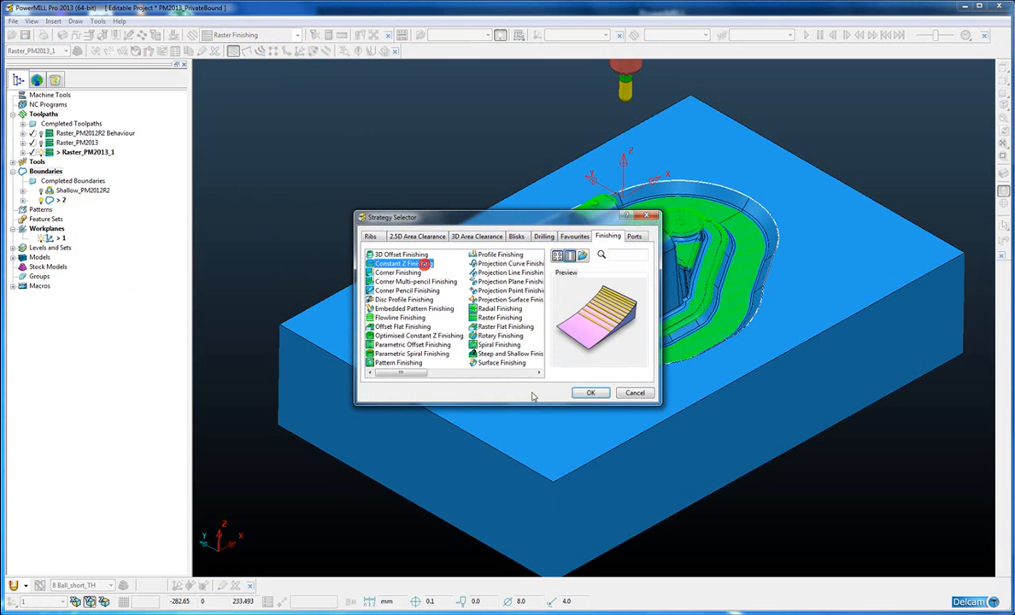
click(588, 392)
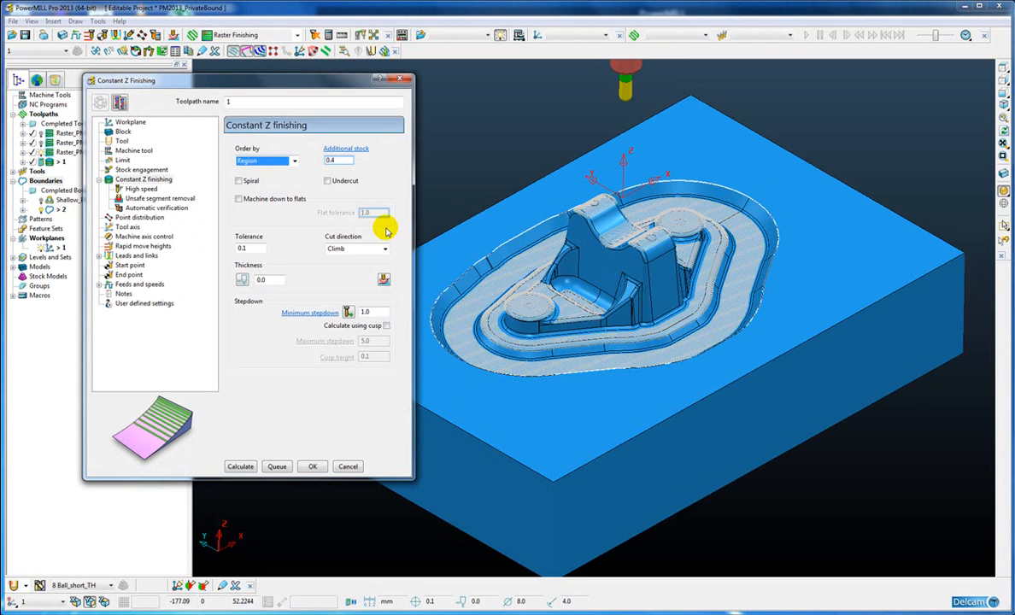
click(123, 160)
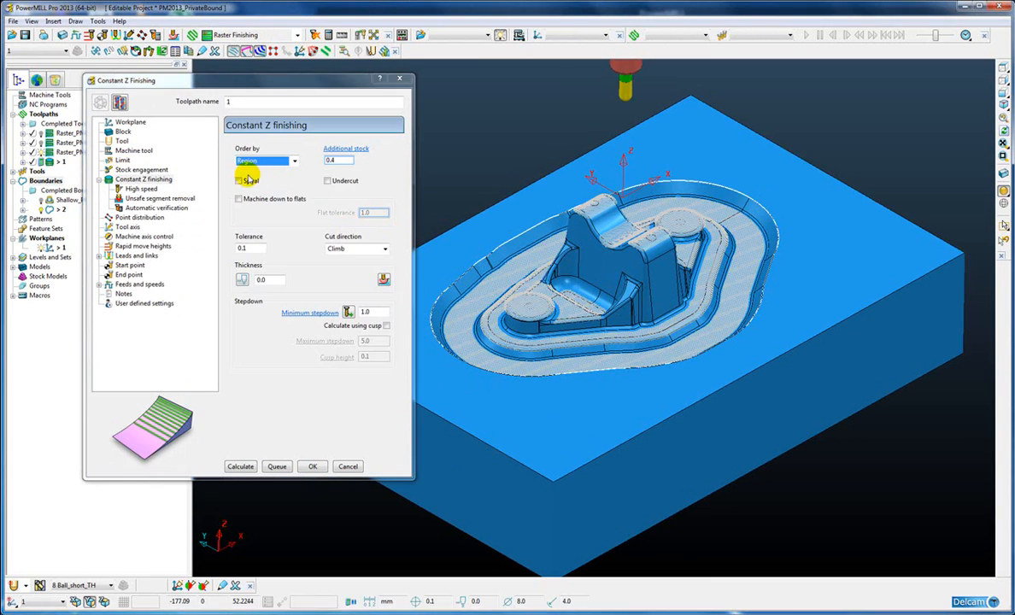
click(136, 180)
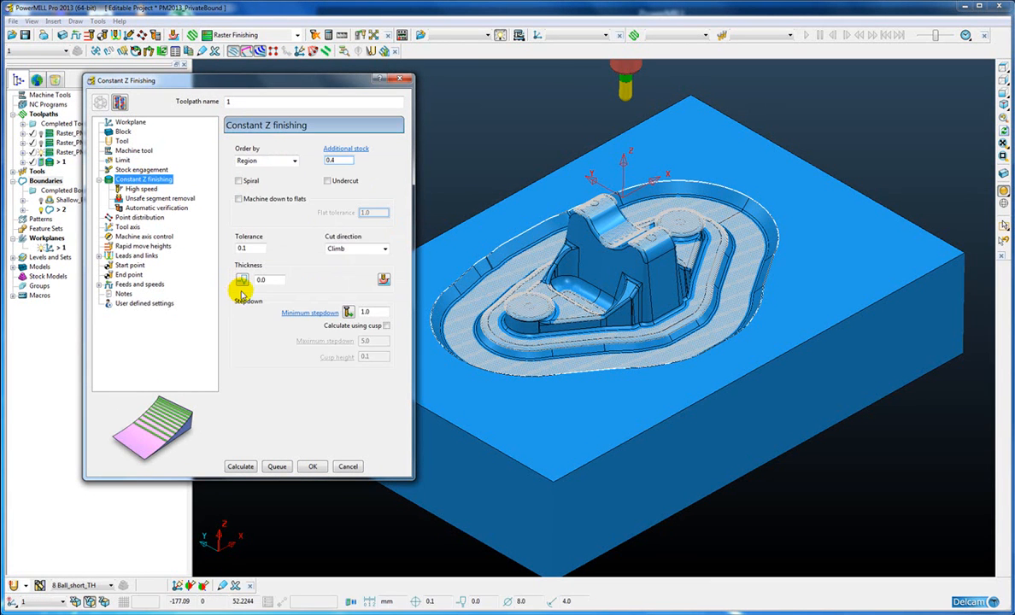
click(239, 468)
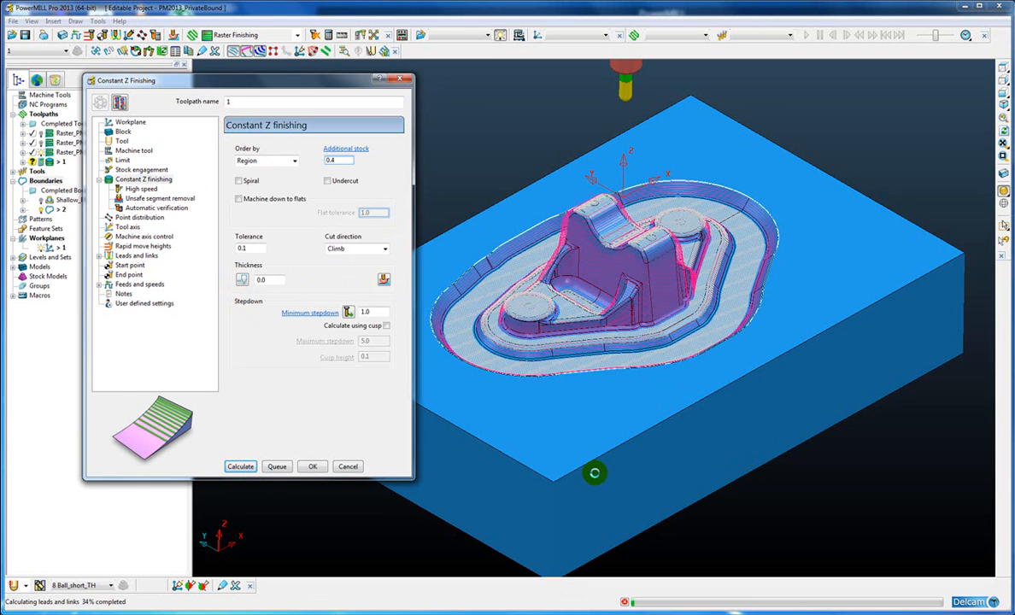
click(348, 466)
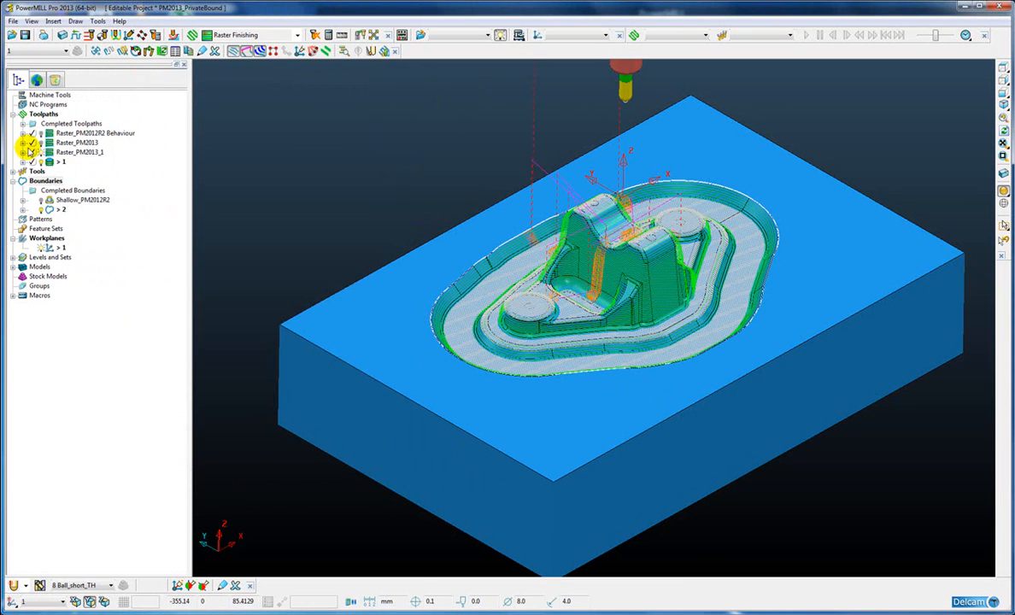
Hide the Raster_PM2013_1 toolpath to examine the Constant Z passes alone on the model
click(41, 152)
scroll(398, 319, up, 3)
shift+middle_drag(398, 318, 422, 306)
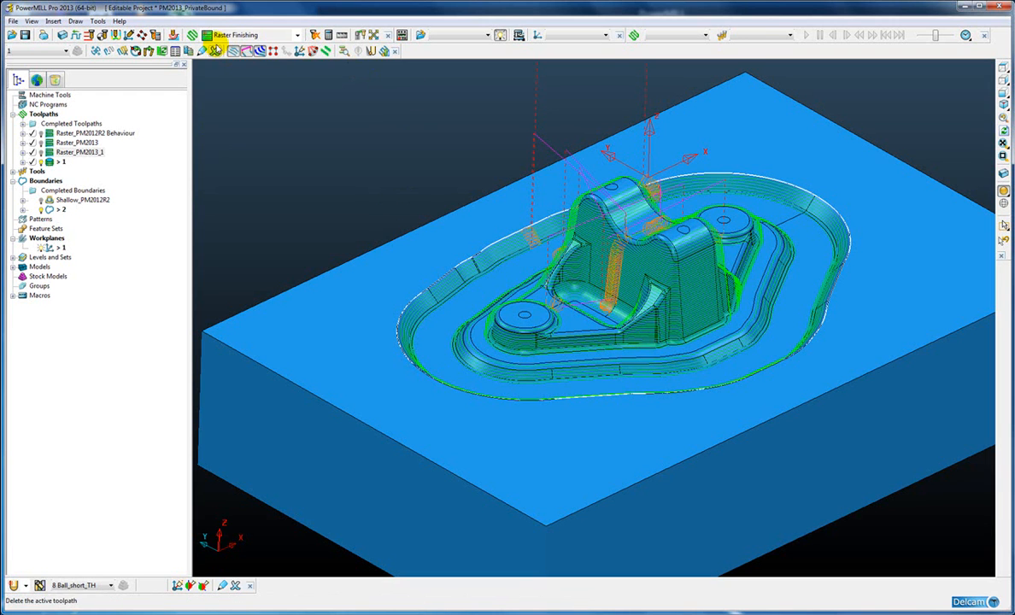
Create and calculate a Steep and Shallow Finishing toolpath limited to the inside of boundary 2
click(192, 34)
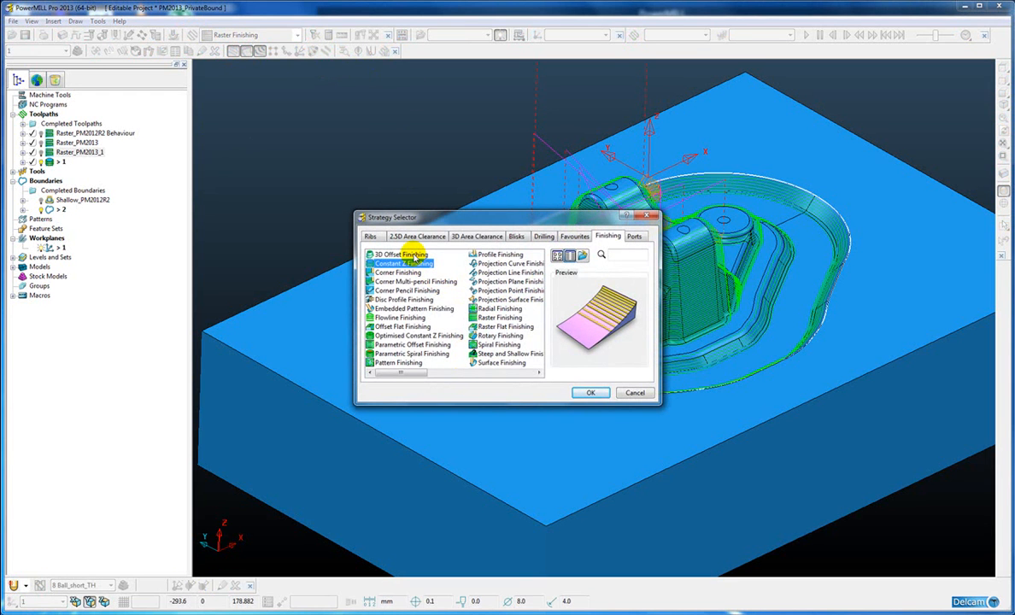
click(416, 255)
click(588, 393)
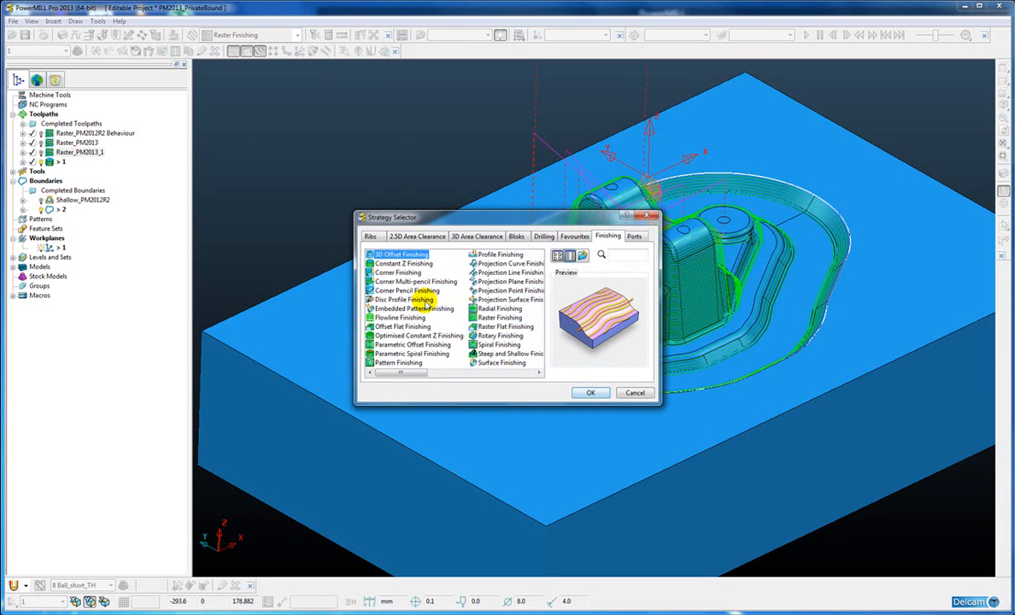
click(479, 353)
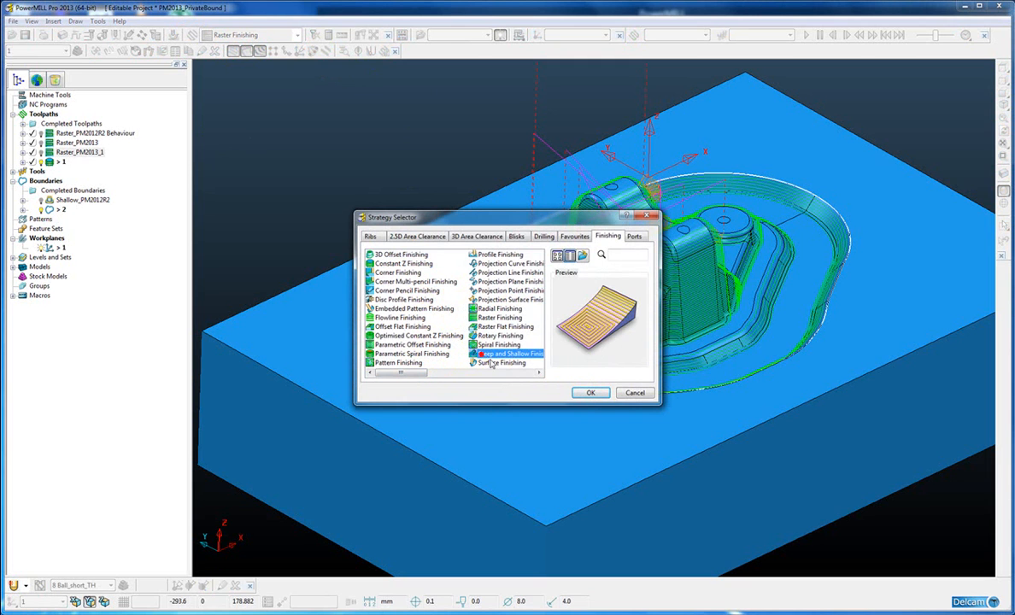
click(588, 393)
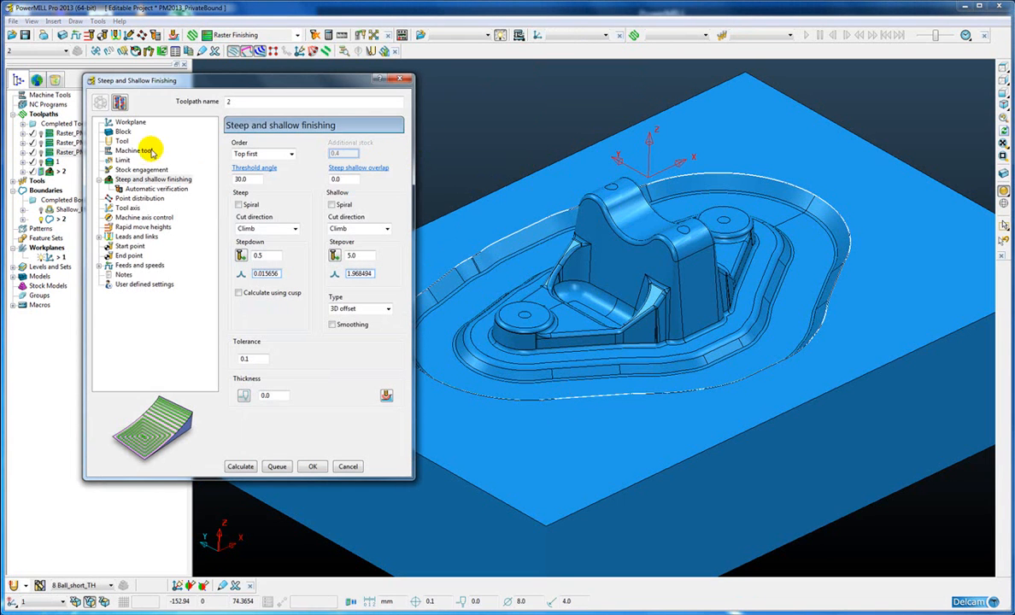
click(124, 161)
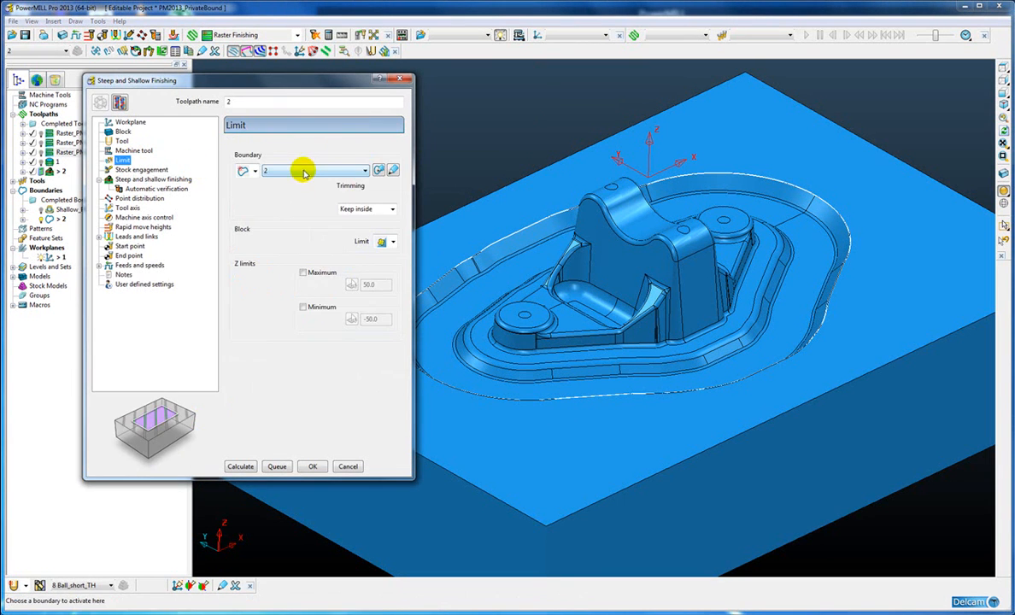
click(239, 467)
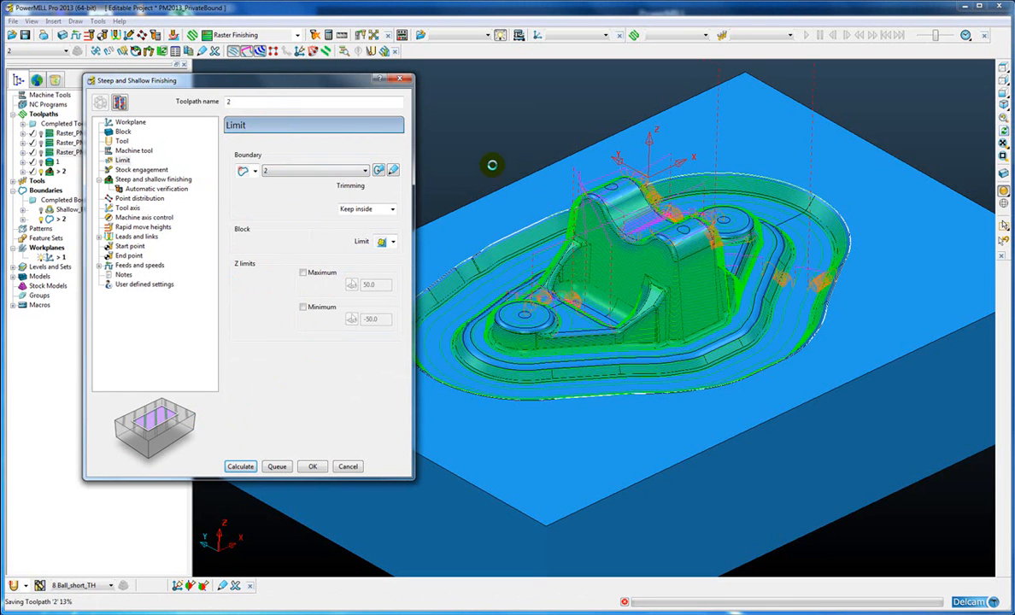
click(352, 473)
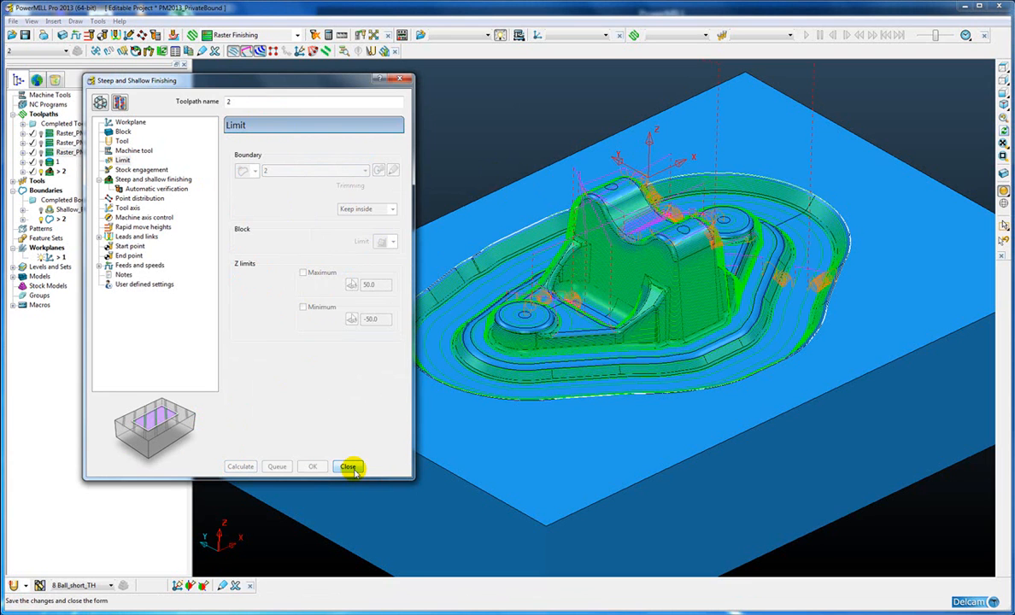
click(349, 468)
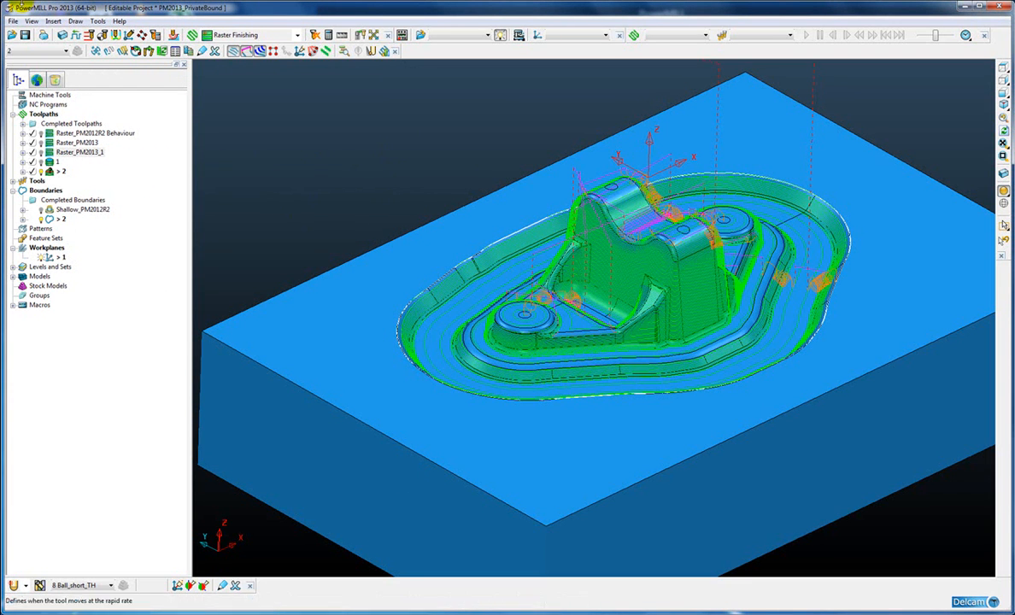
Review the application options for private boundaries and close them without making changes
click(98, 22)
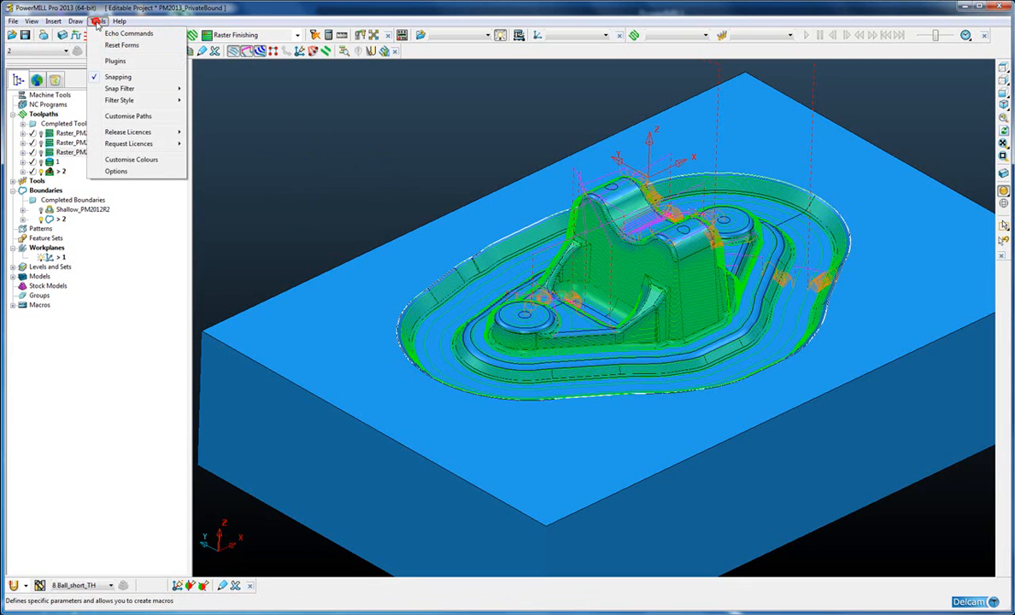
click(122, 172)
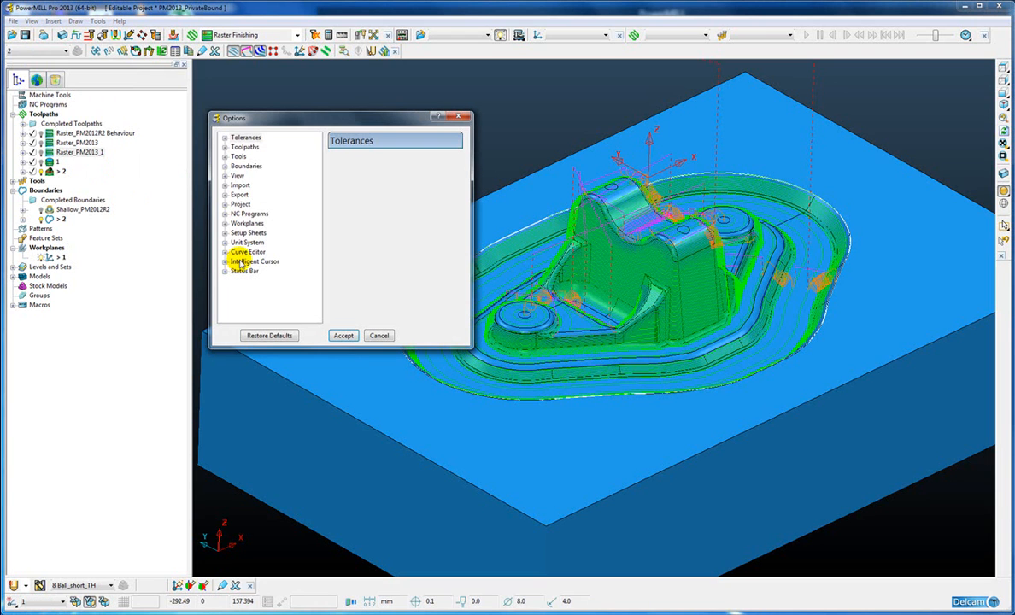
click(225, 166)
click(257, 175)
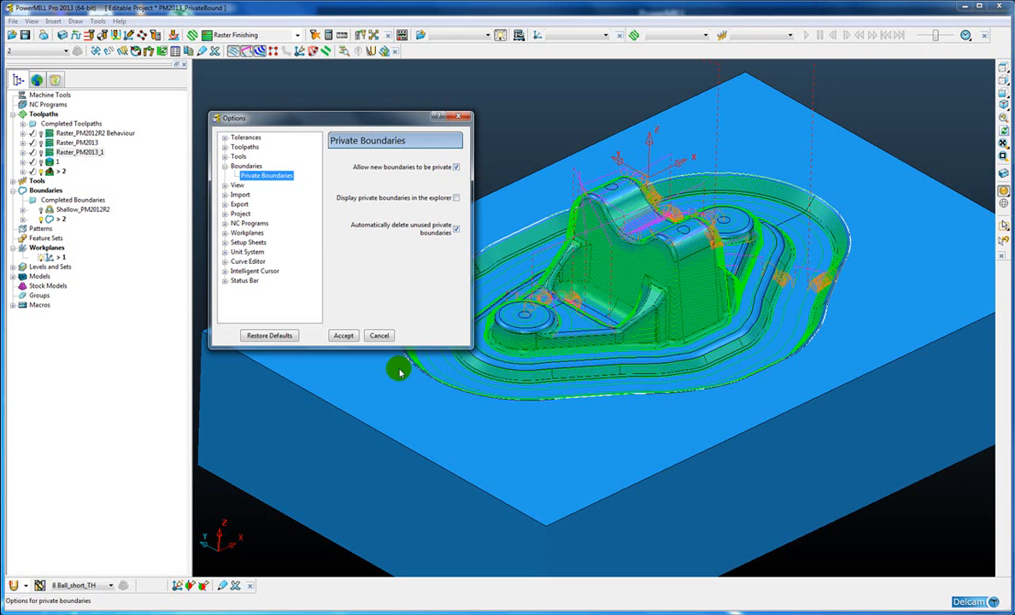
click(379, 336)
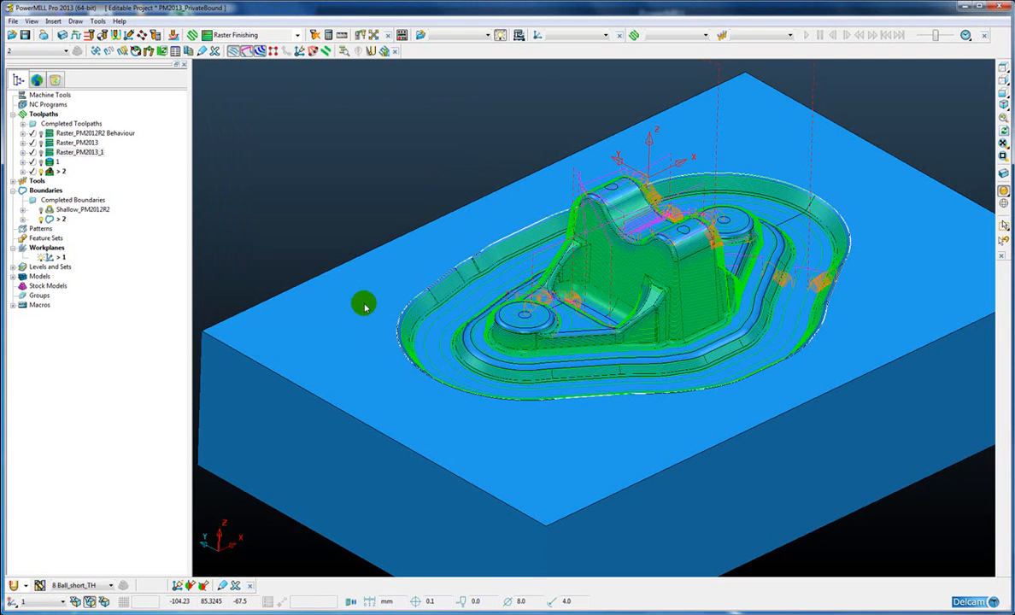